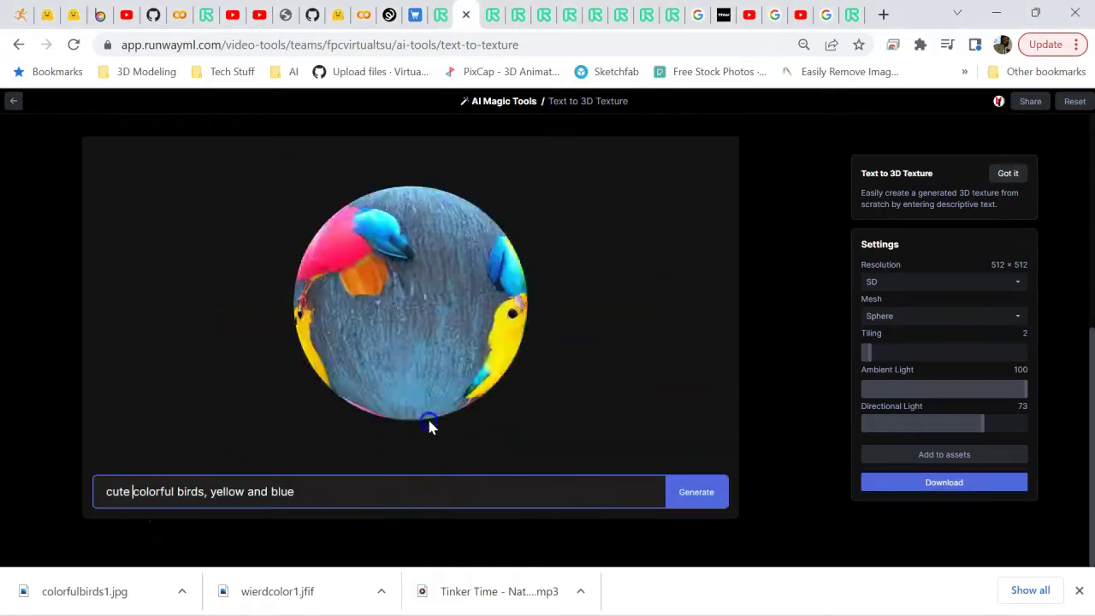
# Set the texture tiling to 4, switch the preview mesh to Cube, and rotate it
pyautogui.click(919, 351)
pyautogui.click(919, 316)
pyautogui.click(919, 296)
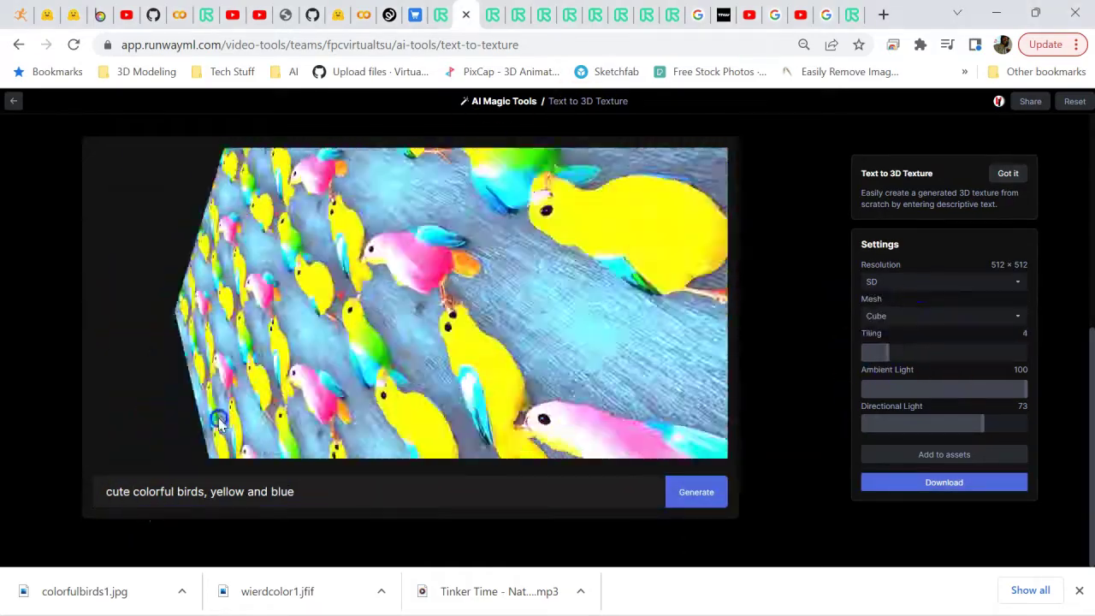
pyautogui.moveTo(218, 421)
pyautogui.mouseDown()
pyautogui.moveTo(256, 252)
pyautogui.moveTo(489, 80)
pyautogui.moveTo(660, 142)
pyautogui.moveTo(616, 125)
pyautogui.moveTo(648, 202)
pyautogui.moveTo(499, 177)
pyautogui.mouseUp()
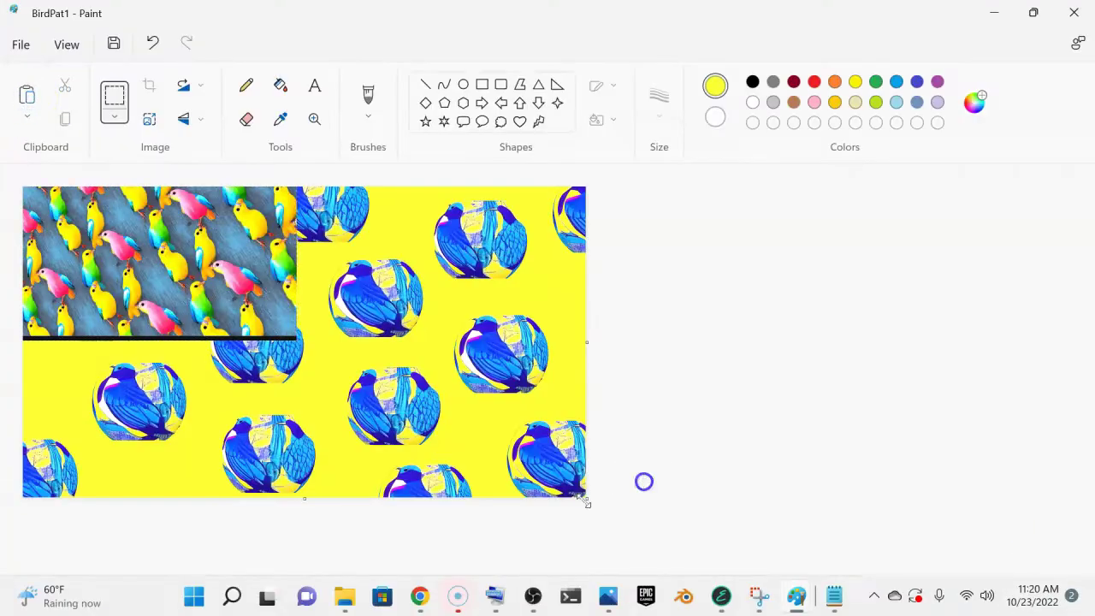
# Crop the Paint canvas to the birds, stretch it to 3584 px tall, and paste a second copy
pyautogui.moveTo(587, 503); pyautogui.dragTo(300, 342)
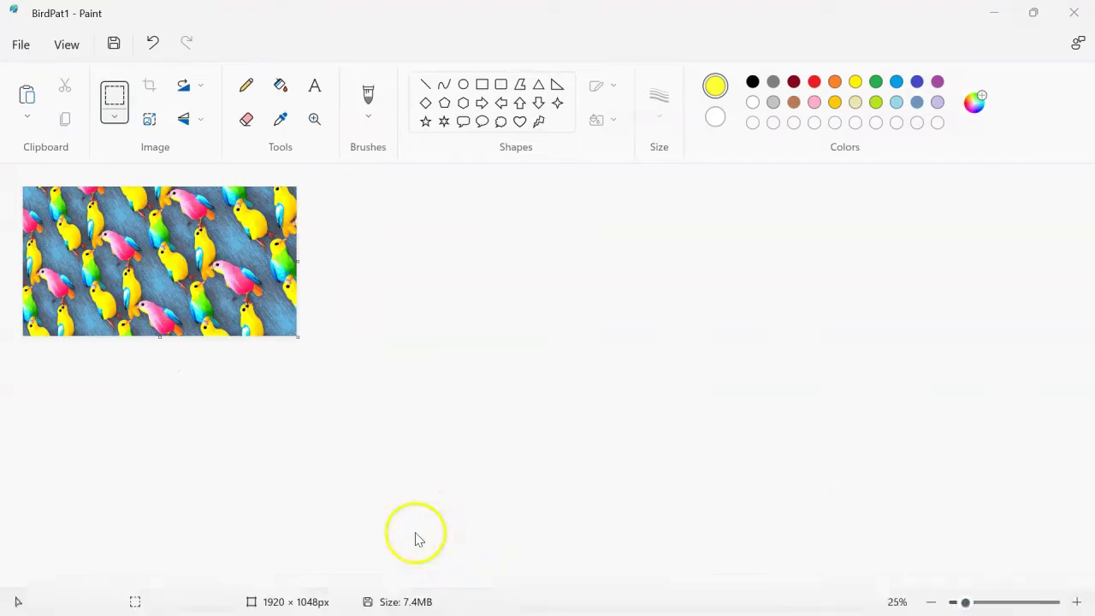
pyautogui.click(1077, 601)
pyautogui.click(931, 601)
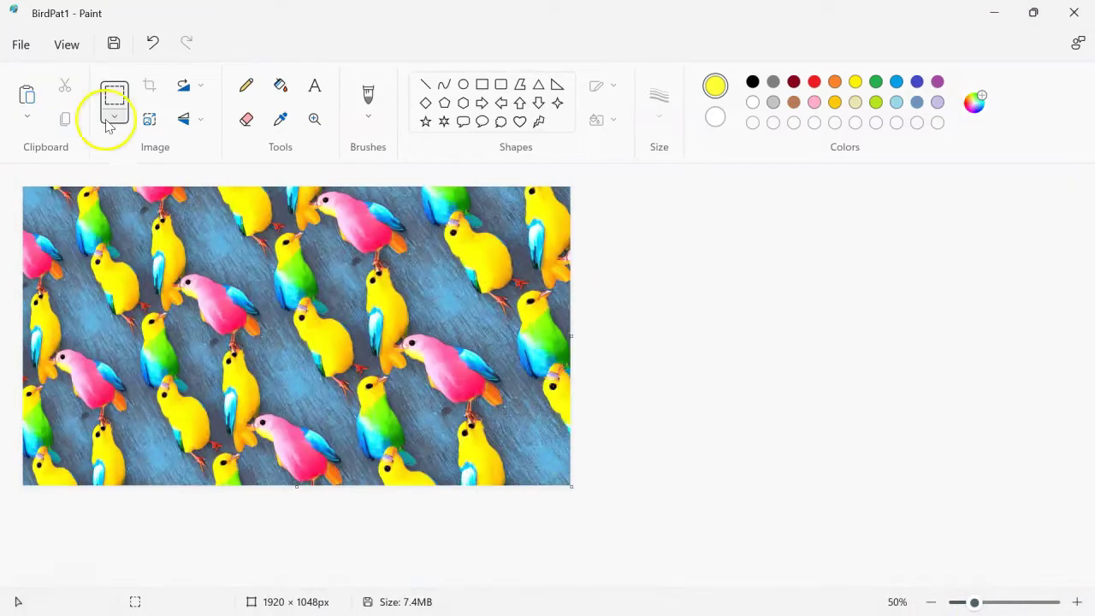
pyautogui.click(932, 603)
pyautogui.click(933, 603)
pyautogui.moveTo(91, 262); pyautogui.dragTo(88, 437)
pyautogui.hotkey('ctrl', 'v')
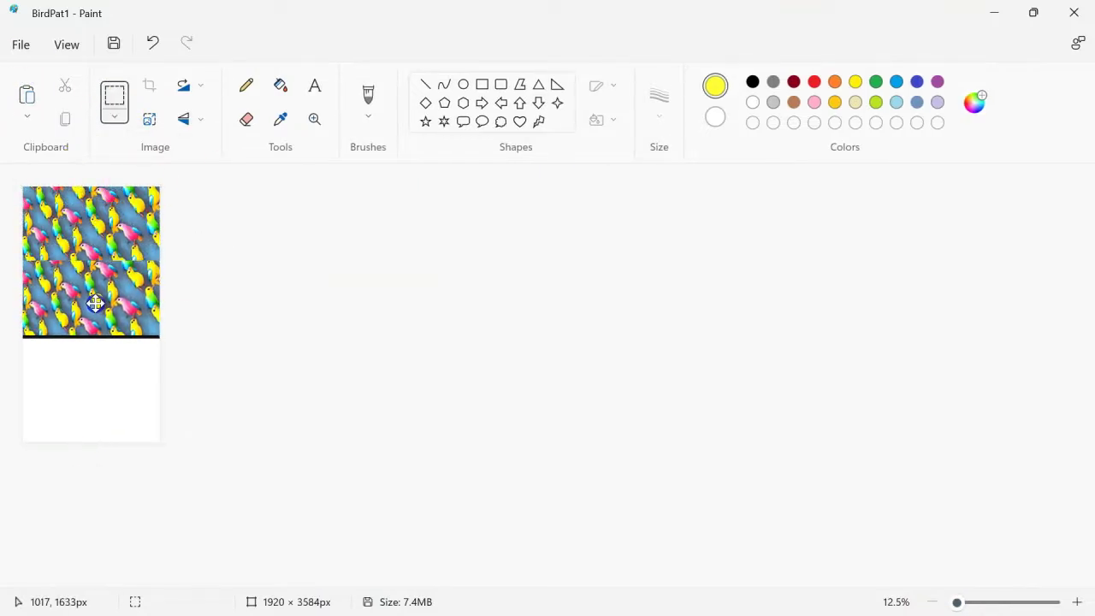
# Zoom in and rotate the textured cube preview in Runway
pyautogui.scroll(2, 265, 338)
pyautogui.scroll(3, 359, 385)
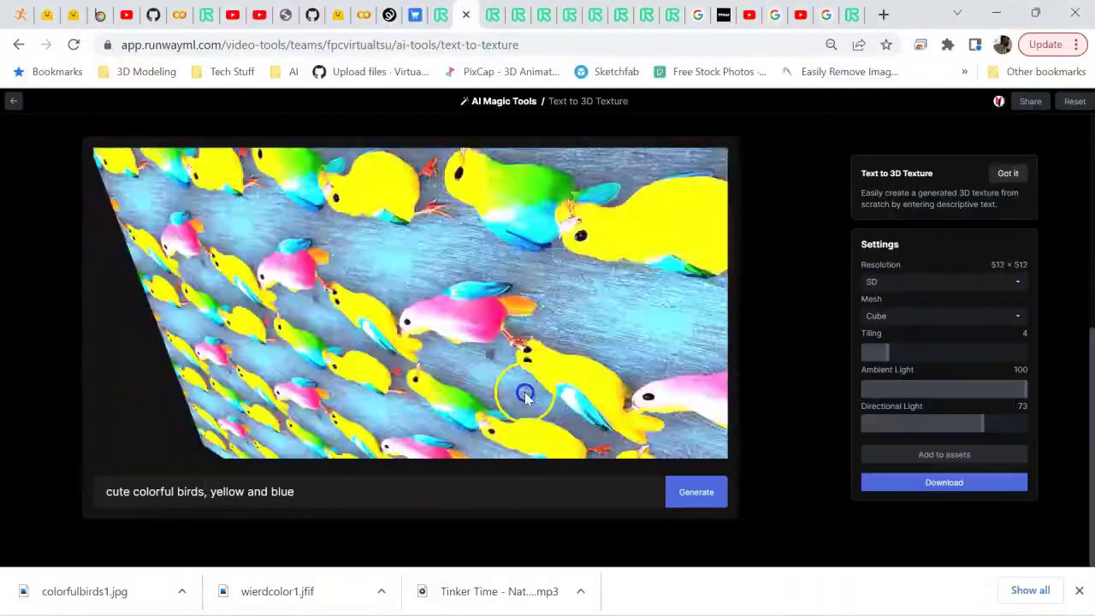
pyautogui.moveTo(521, 391)
pyautogui.mouseDown()
pyautogui.moveTo(631, 239)
pyautogui.moveTo(593, 151)
pyautogui.moveTo(338, 225)
pyautogui.mouseUp()
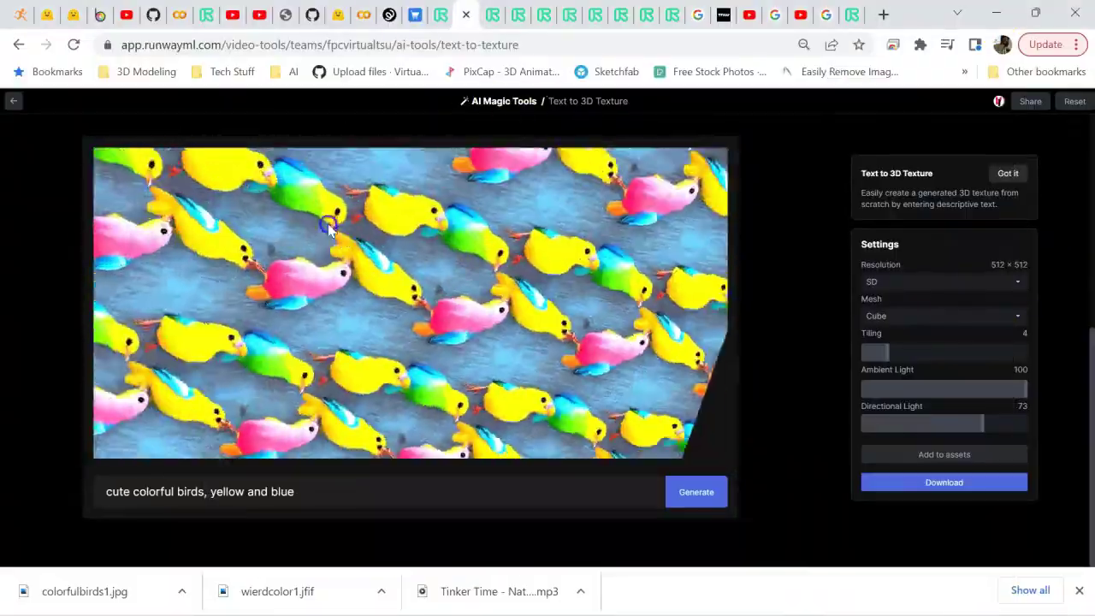
# Zoom into the cube preview and turn it face-on to inspect the 4x tiled birds texture
pyautogui.scroll(5, 332, 220)
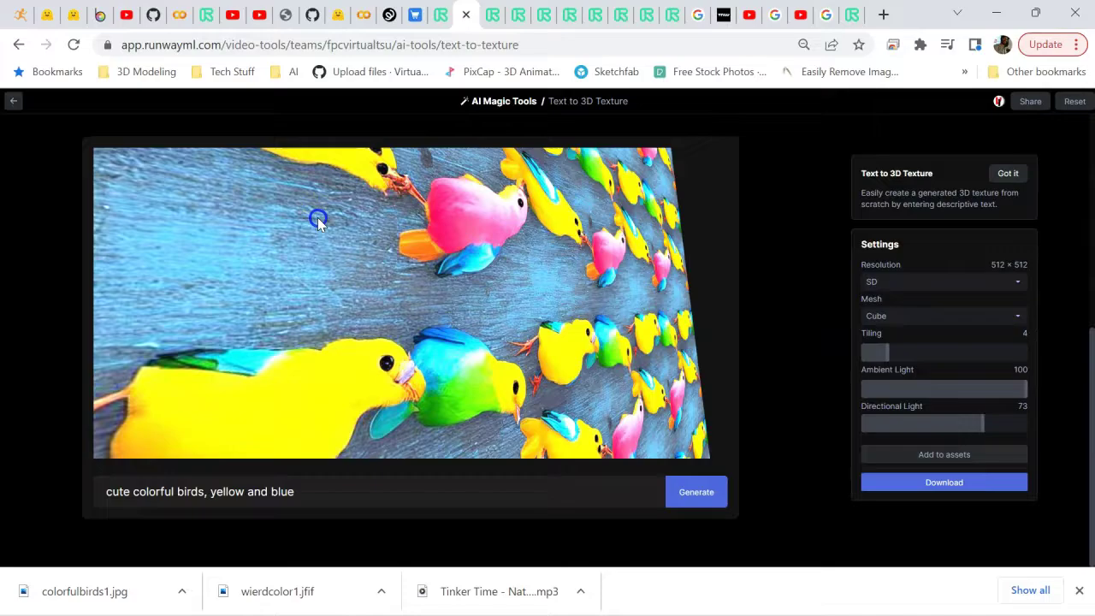
pyautogui.moveTo(326, 225); pyautogui.dragTo(292, 203)
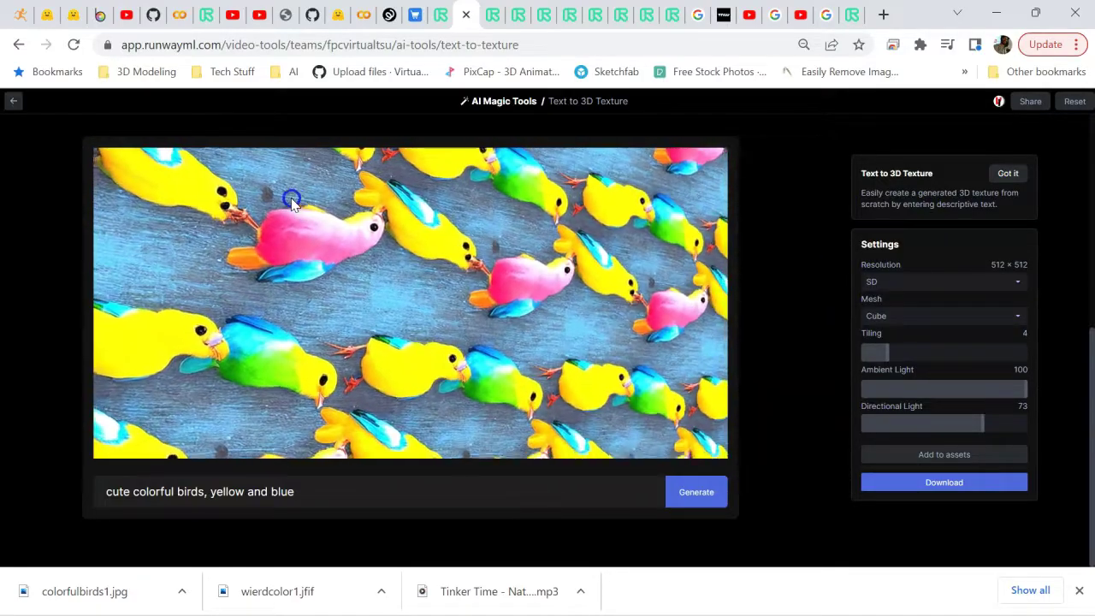
pyautogui.press('super')
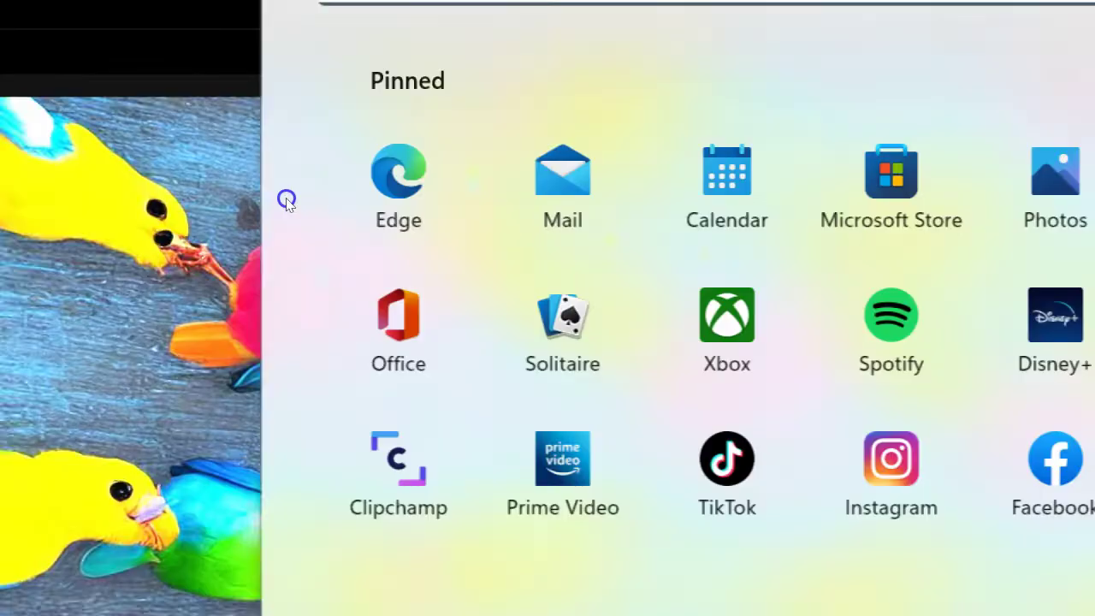
pyautogui.click(244, 149)
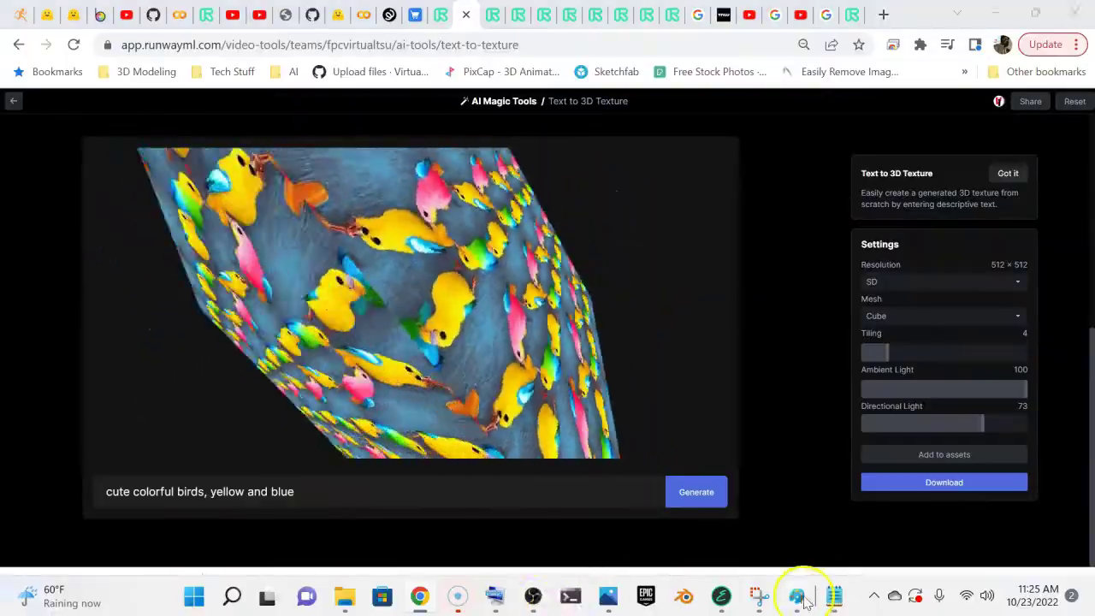
pyautogui.scroll(3, 154, 311)
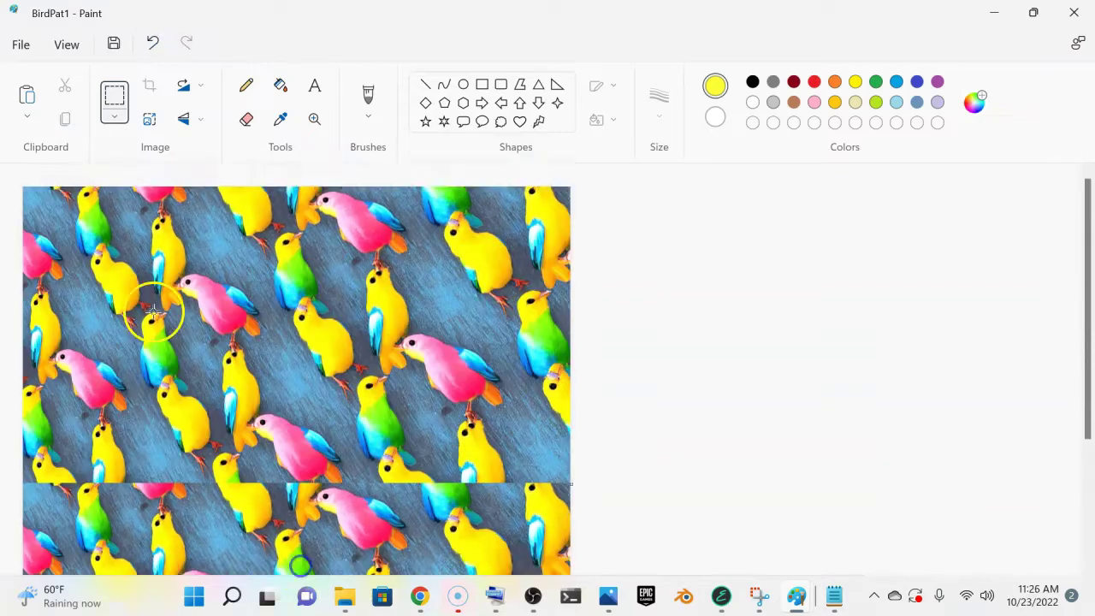
# Save the bird pattern under a new file name (BirdPat2), then open another bird picture
pyautogui.press('F12')
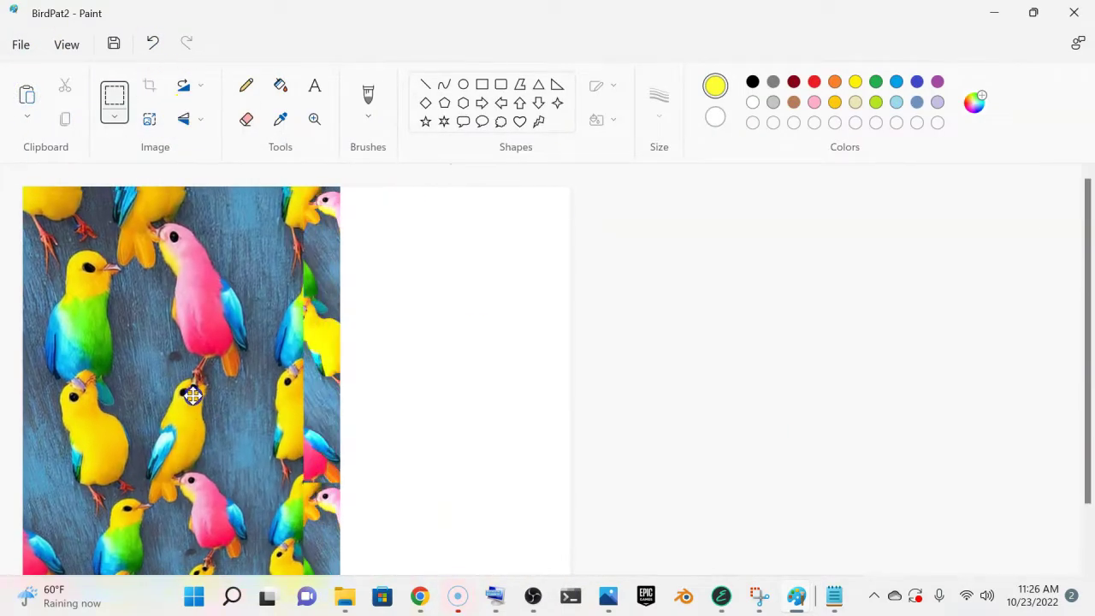
pyautogui.scroll(-2, 488, 426)
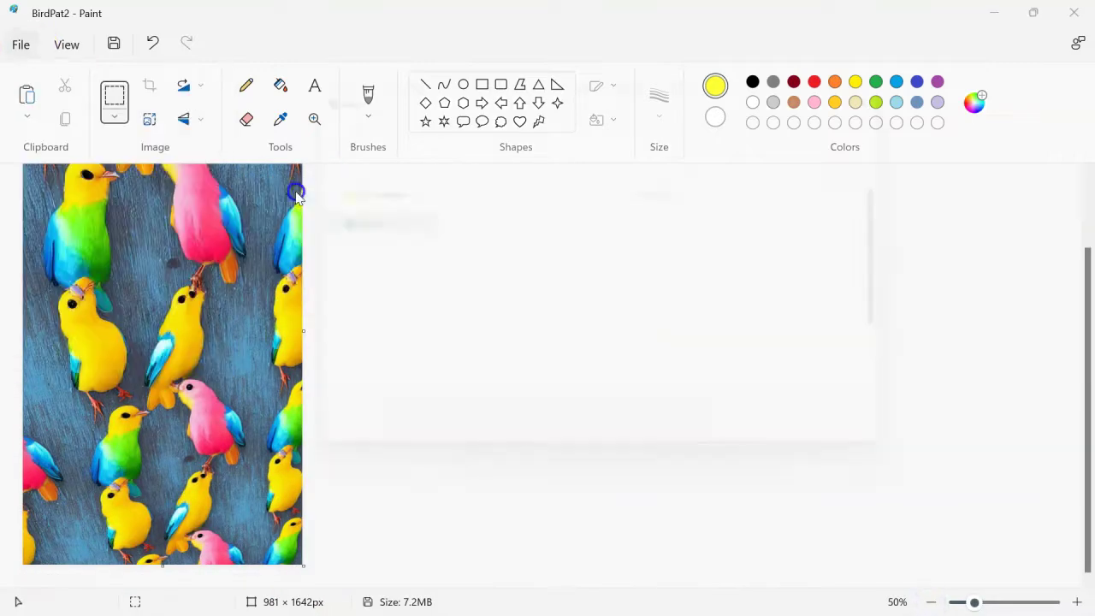
pyautogui.click(796, 453)
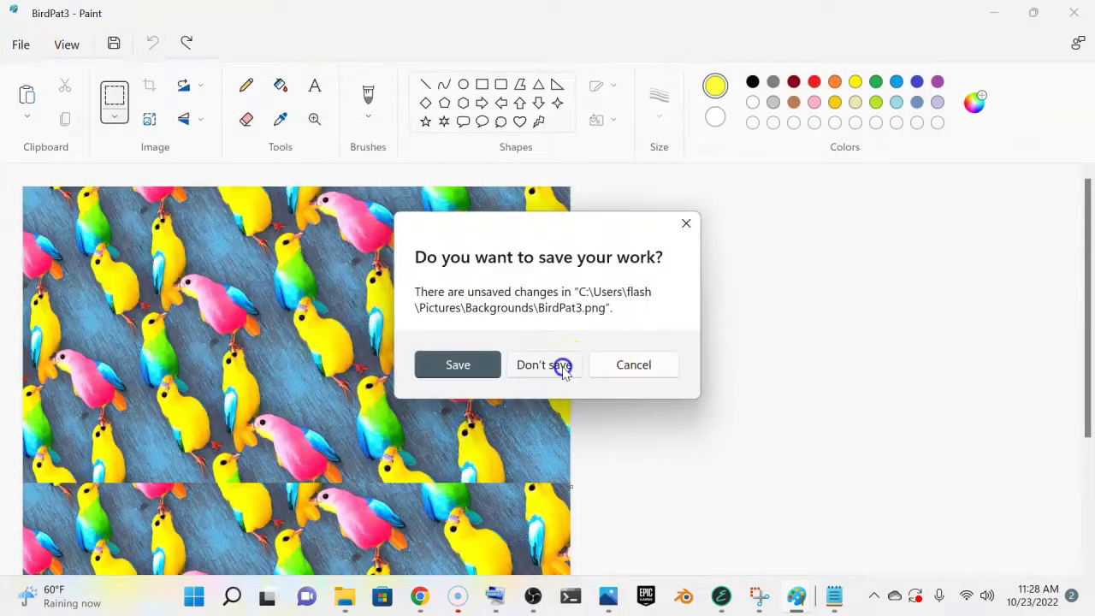
pyautogui.click(559, 366)
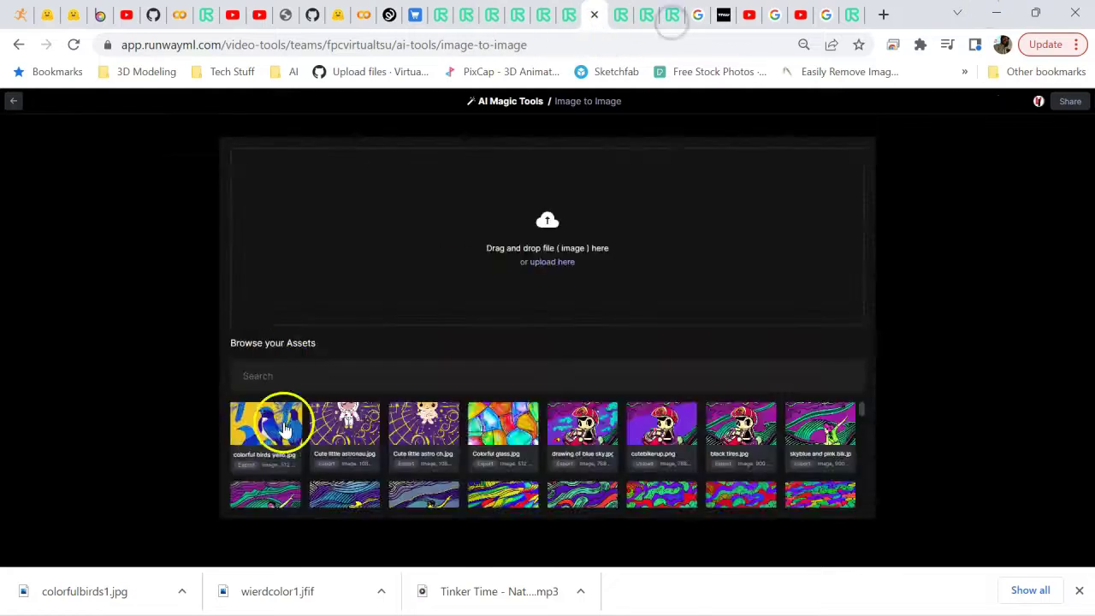
# Load the colorful birds image and generate new images from the prompt 'birds'
pyautogui.click(281, 420)
pyautogui.write('birds')
pyautogui.press('Return')
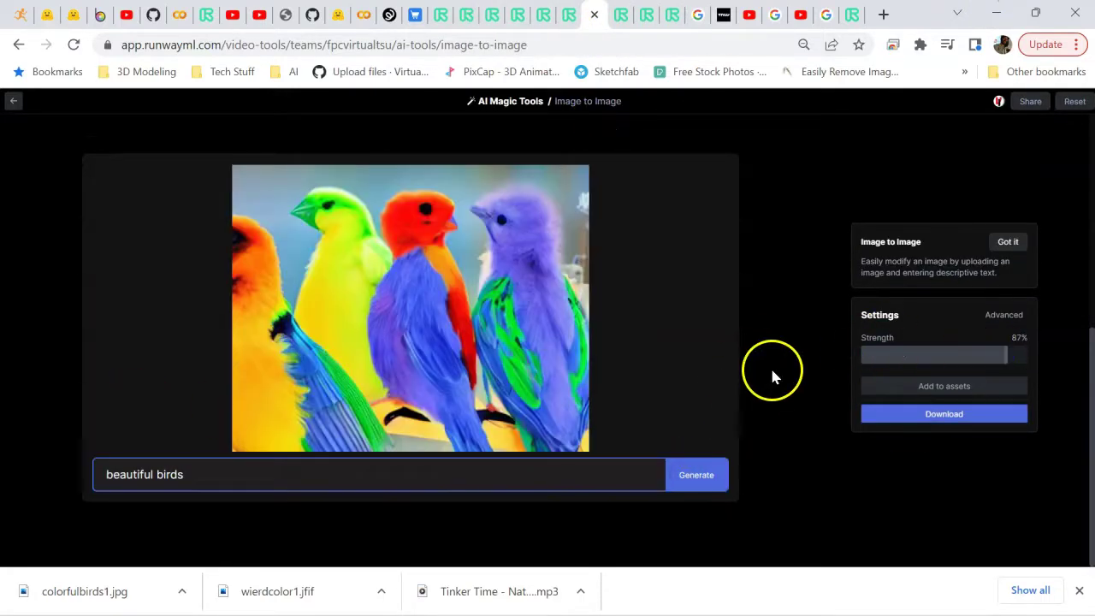
pyautogui.click(1004, 315)
# In advanced settings, fix the seed and switch the style from Concept Art to Comic art
pyautogui.click(941, 257)
pyautogui.click(931, 266)
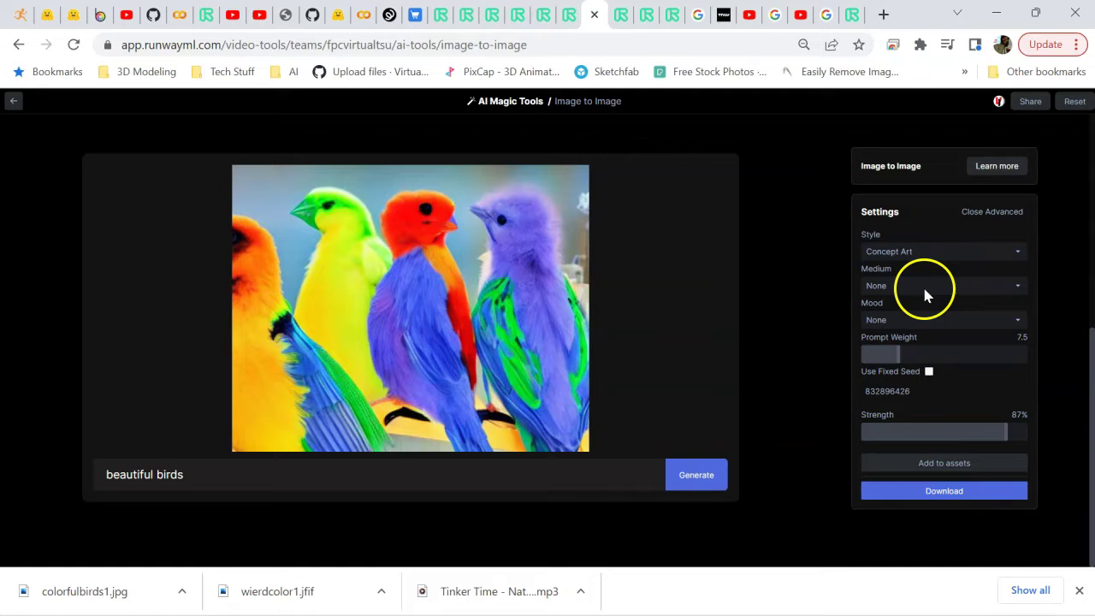
pyautogui.click(926, 371)
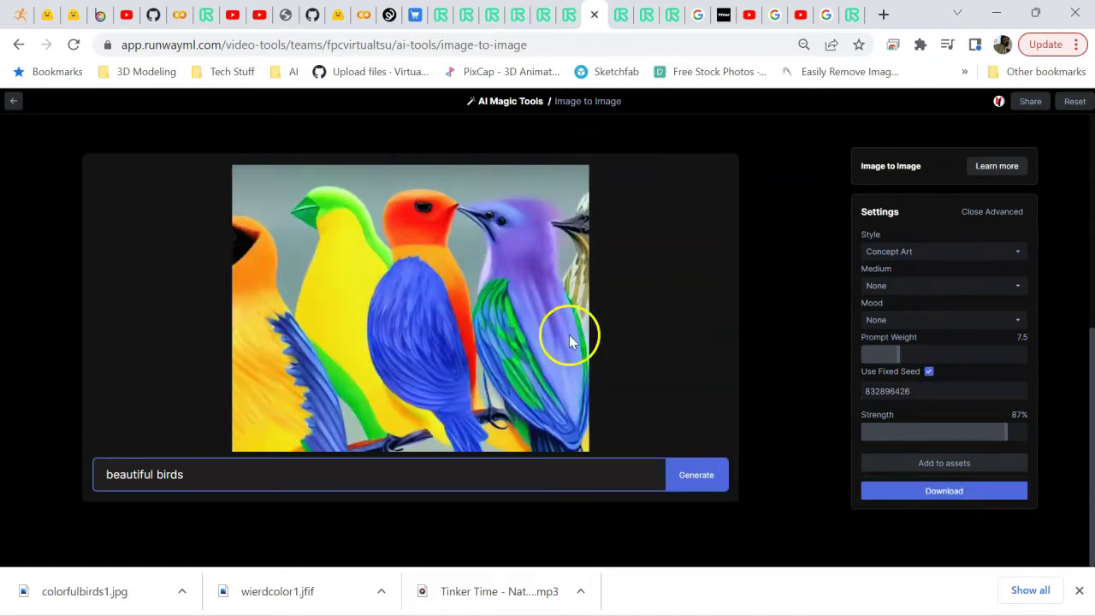
pyautogui.click(933, 251)
pyautogui.click(867, 251)
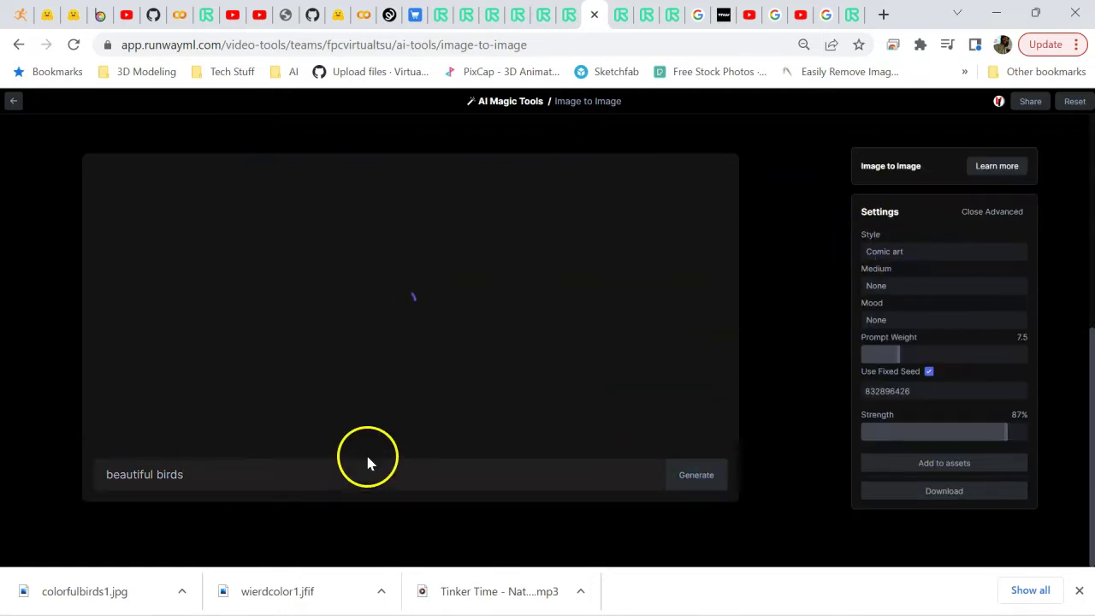
# Save the generated comic bird image to disk as colorfulbirds1a.jpg
pyautogui.rightClick(418, 421)
pyautogui.click(476, 362)
pyautogui.click(327, 516)
pyautogui.write('a')
pyautogui.click(795, 587)
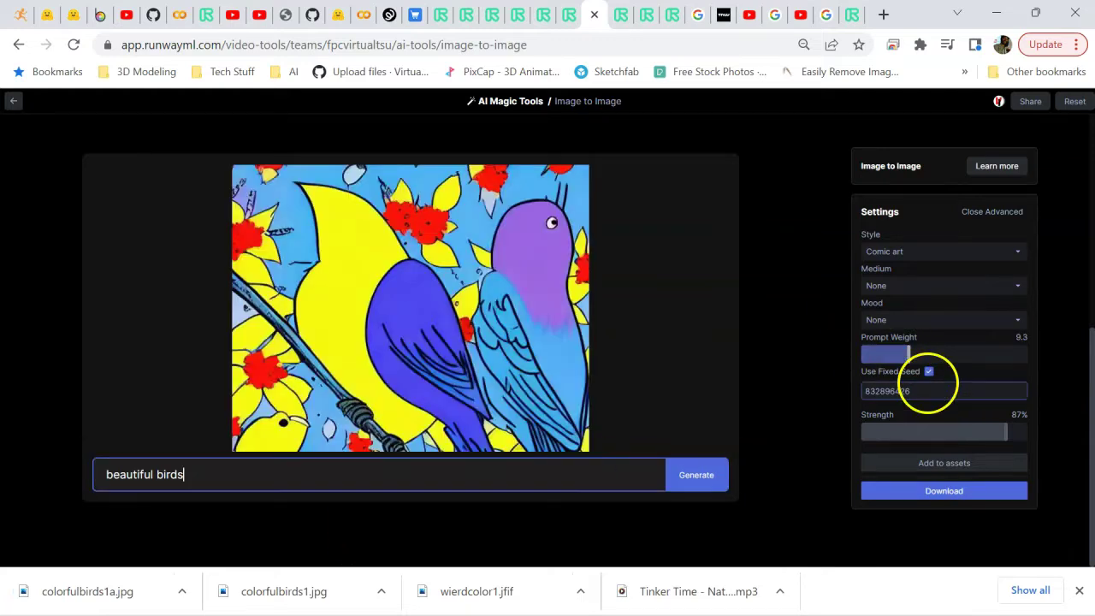
# Raise prompt weight to 15.6, regenerate, add results to assets, and download colorfulbirds1b.jpg
pyautogui.moveTo(898, 355); pyautogui.dragTo(945, 354)
pyautogui.click(700, 483)
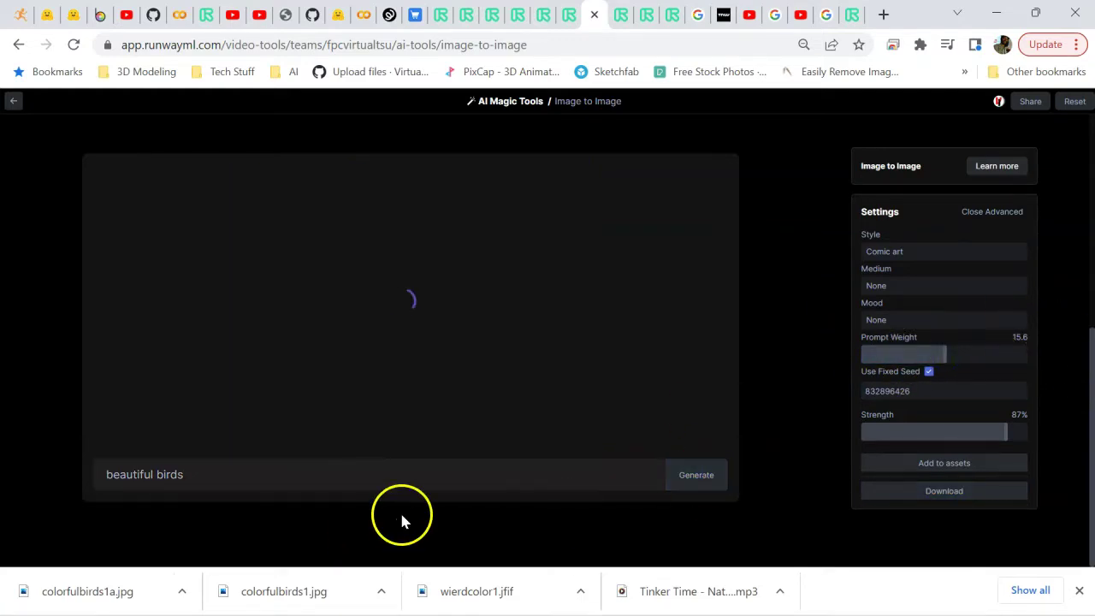
pyautogui.click(950, 463)
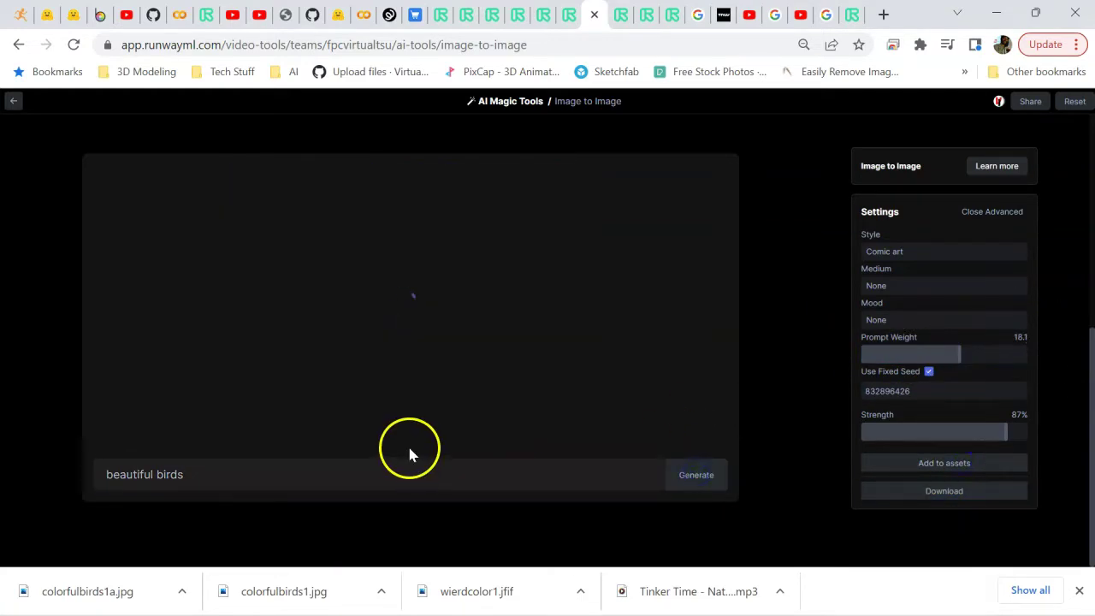
pyautogui.click(952, 462)
pyautogui.click(706, 477)
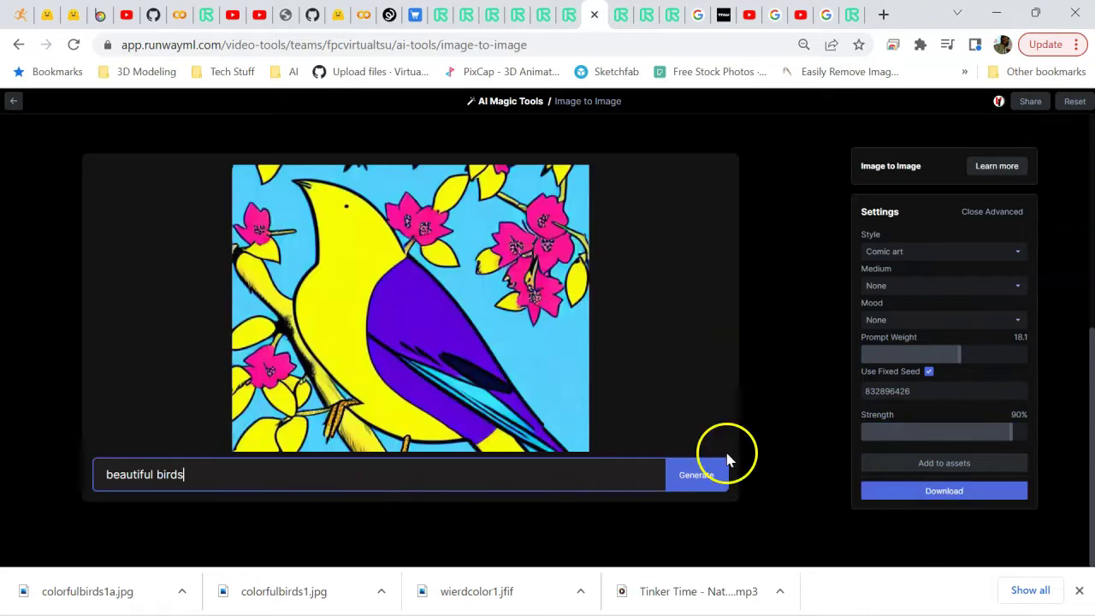
pyautogui.click(702, 475)
pyautogui.click(945, 491)
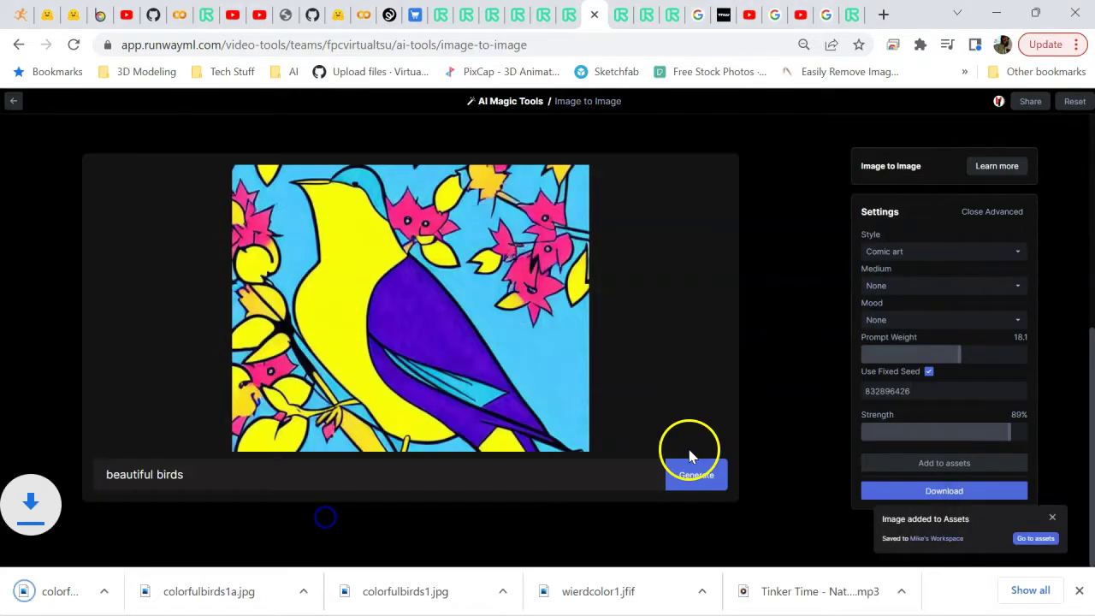
pyautogui.click(620, 14)
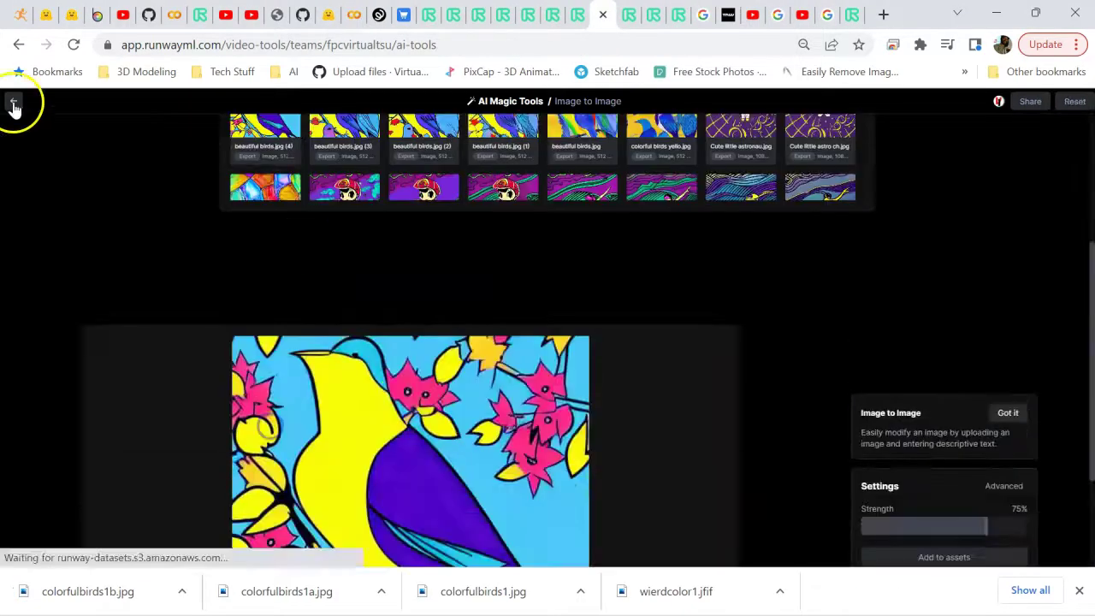
# In Erase and Replace, mask the yellow bird's head and replace it with 'correct bird eyes'
pyautogui.click(12, 101)
pyautogui.click(667, 376)
pyautogui.click(493, 322)
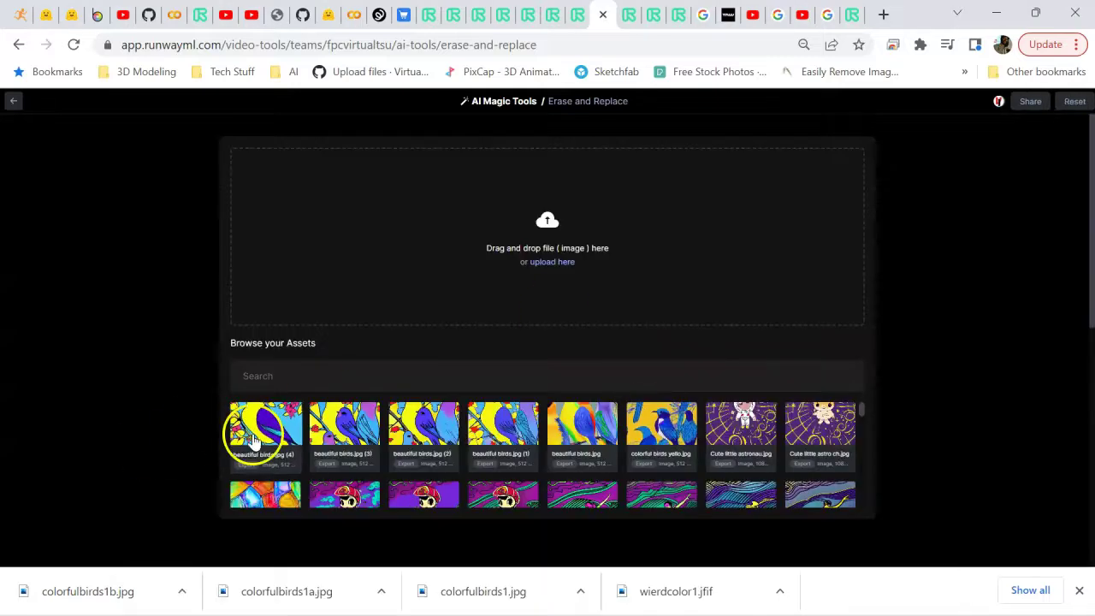
pyautogui.click(257, 434)
pyautogui.click(254, 468)
pyautogui.write('correct bird eyes')
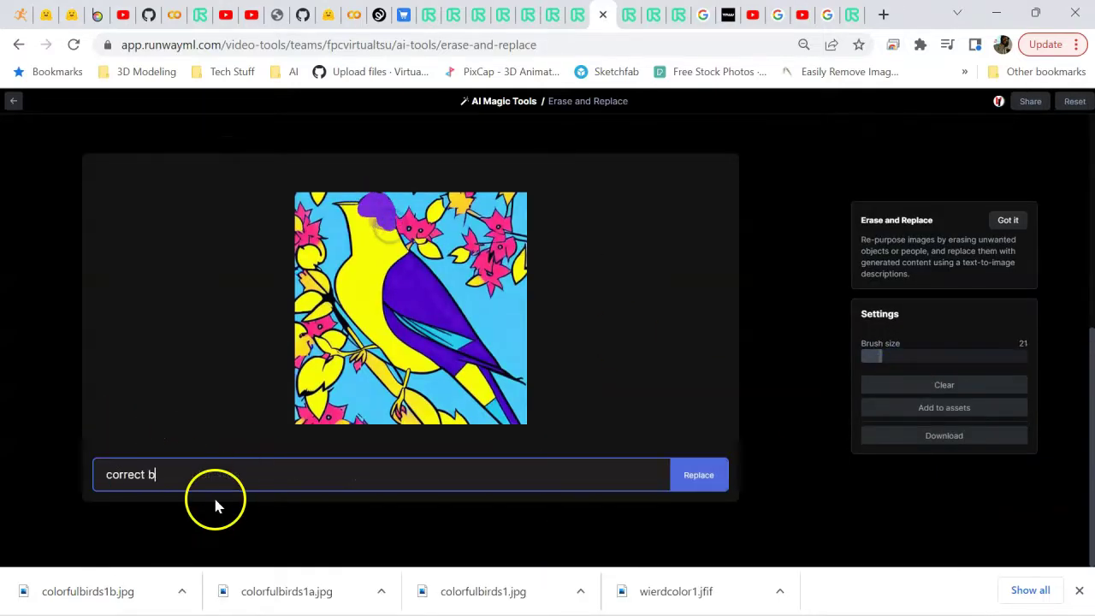
pyautogui.click(711, 479)
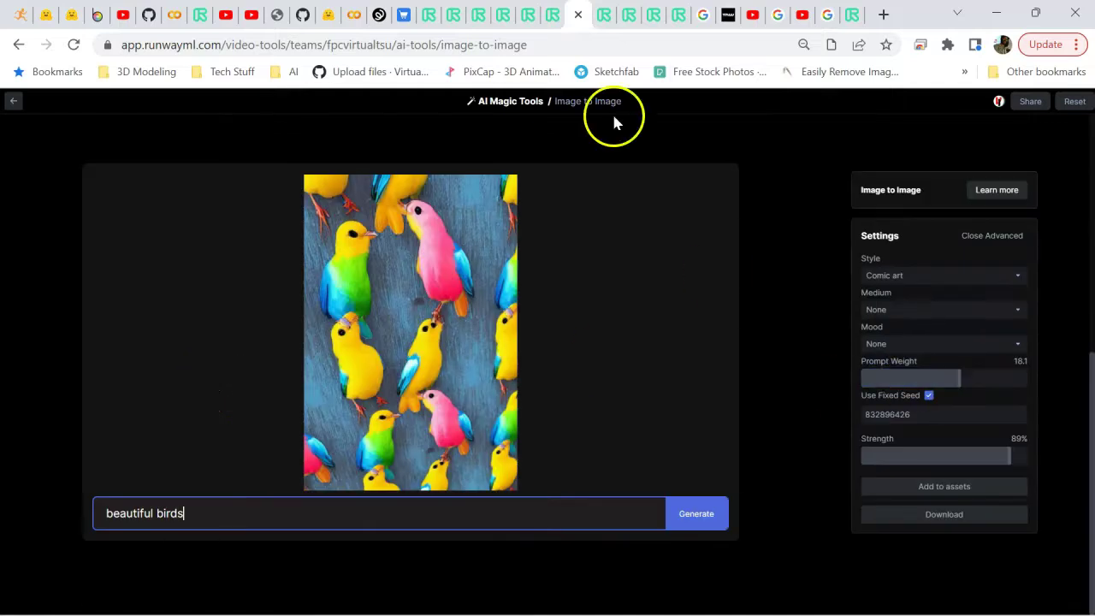
# Generate a new comic birds image, then search Google for 'birds' in a new tab
pyautogui.press('Return')
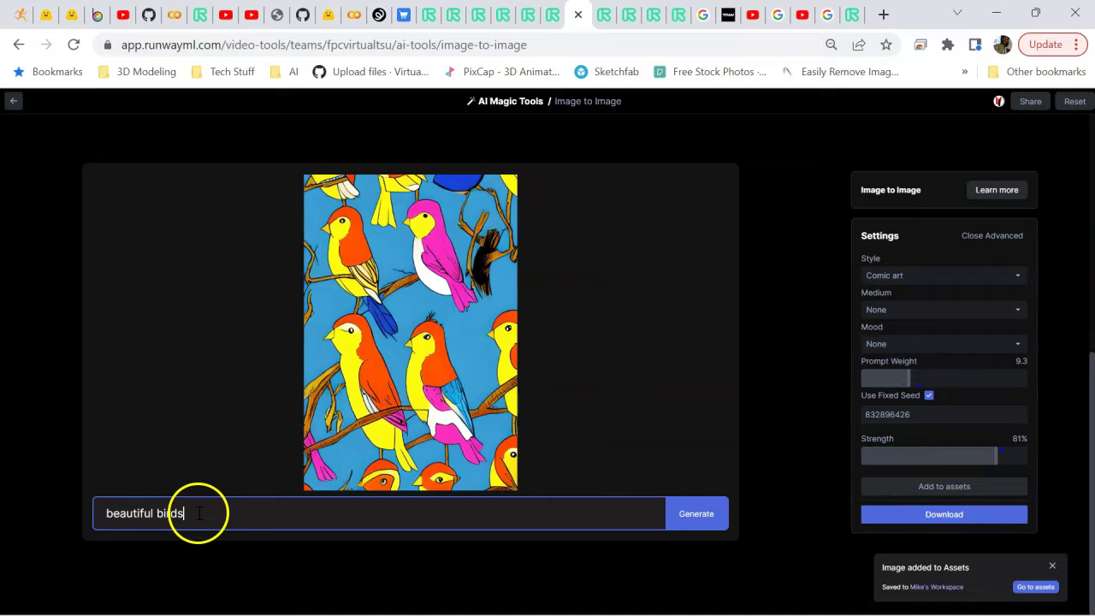
pyautogui.hotkey('ctrl', 't')
pyautogui.write('birds')
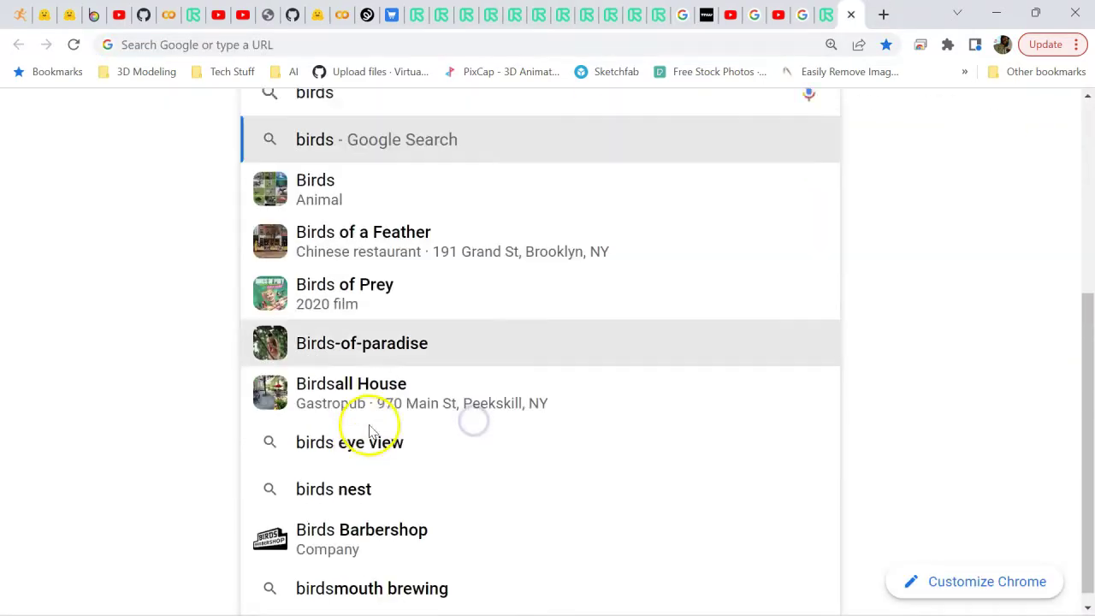
pyautogui.press('Return')
pyautogui.scroll(-5, 94, 340)
pyautogui.scroll(-10, 93, 338)
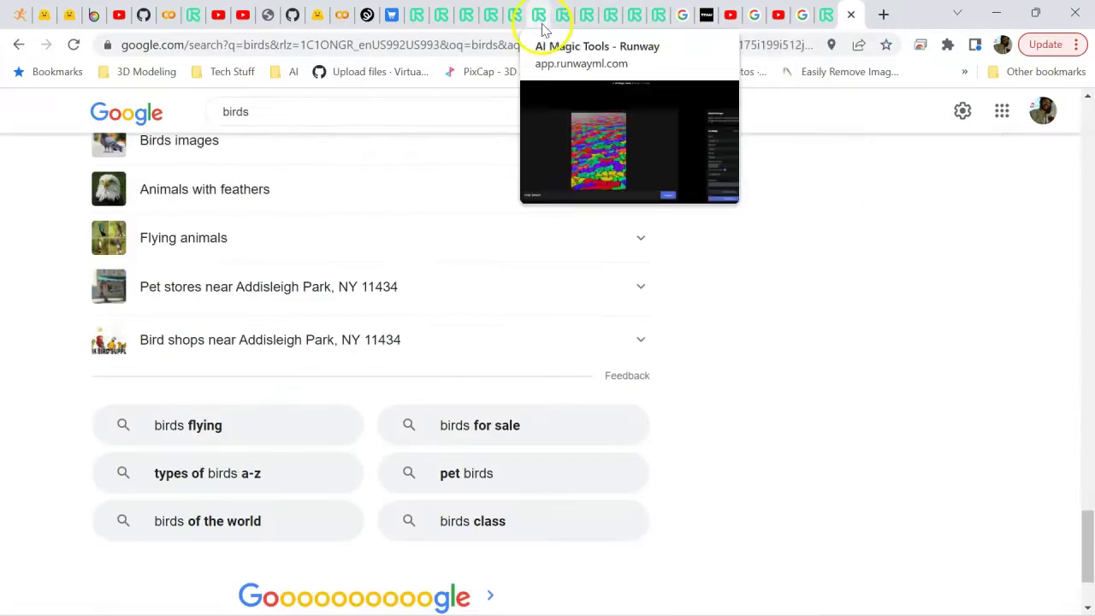
# Back in Runway, add 'eagles' to the prompt and generate again
pyautogui.click(552, 14)
pyautogui.click(158, 514)
pyautogui.write('eagles')
pyautogui.press('Return')
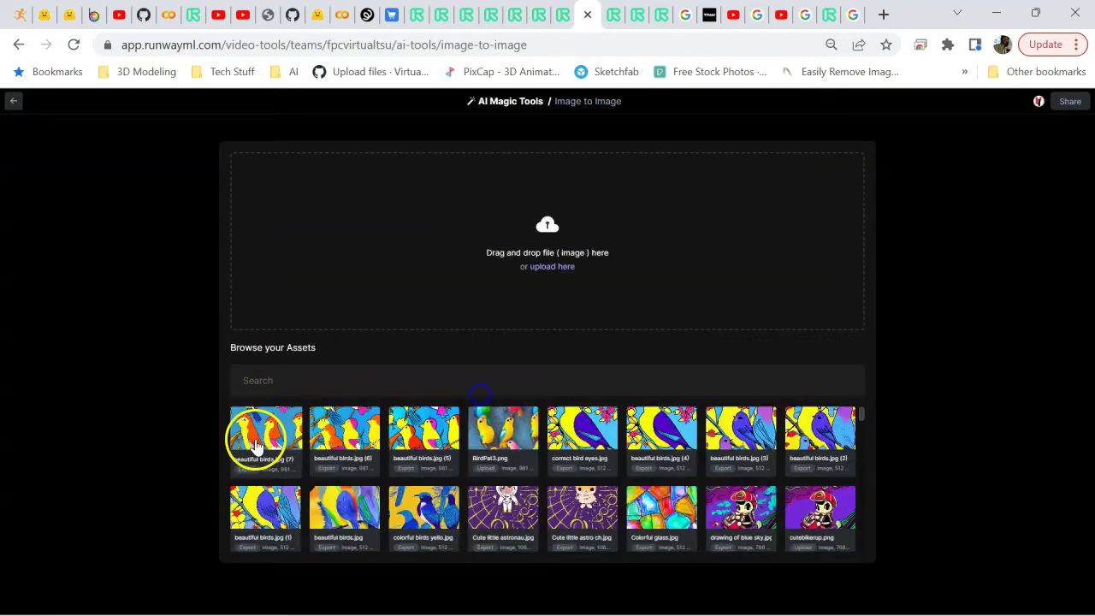
# Use beautiful birds.jpg (7) as source, generate eagle patterns, and raise the prompt weight
pyautogui.click(255, 444)
pyautogui.press('Return')
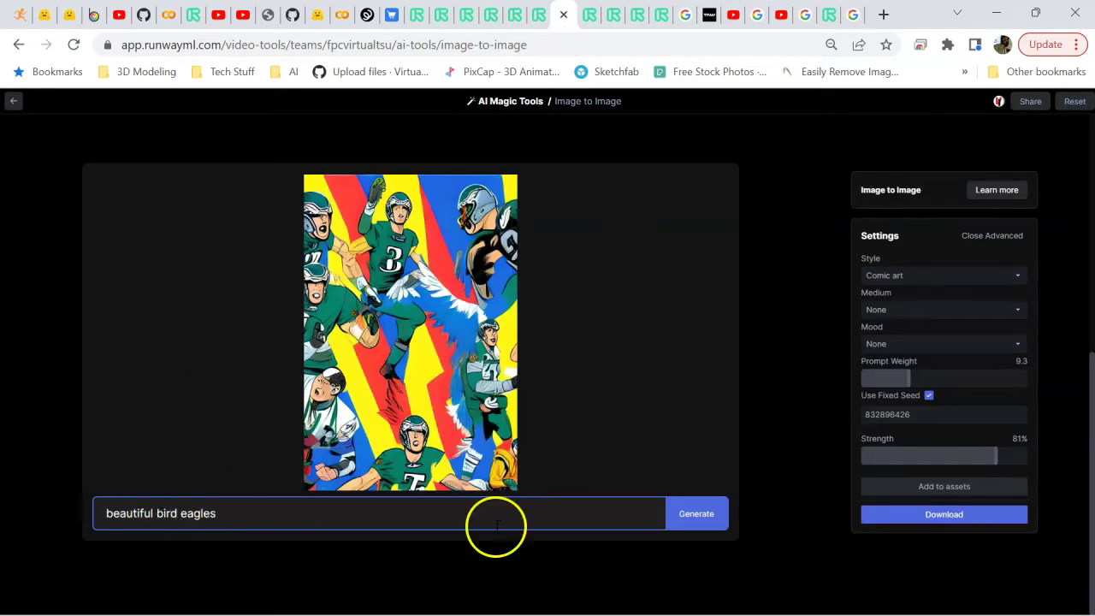
pyautogui.click(697, 513)
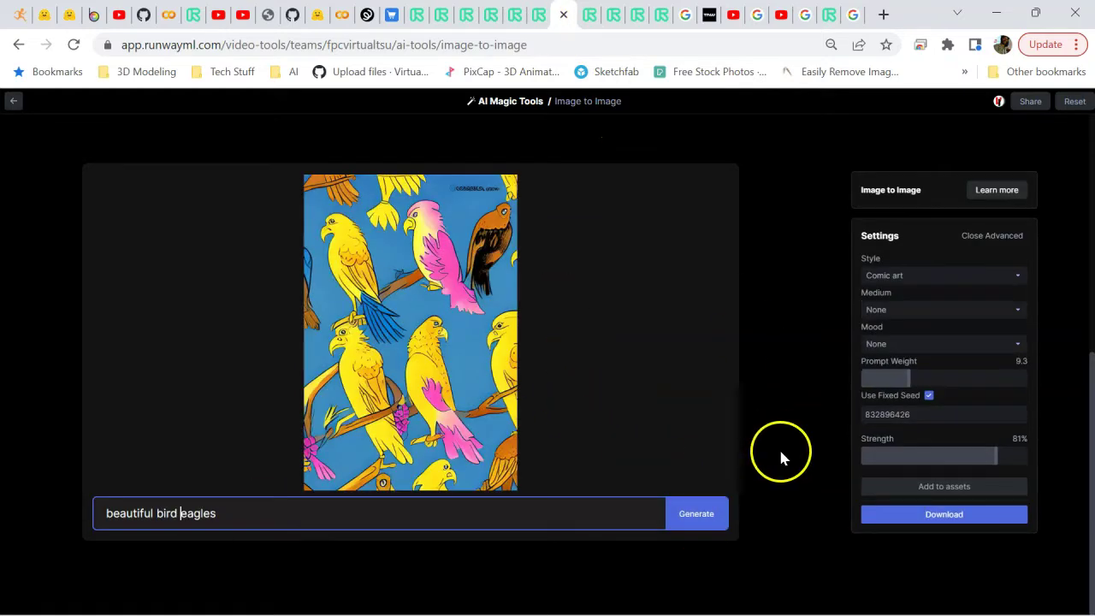
pyautogui.click(910, 379)
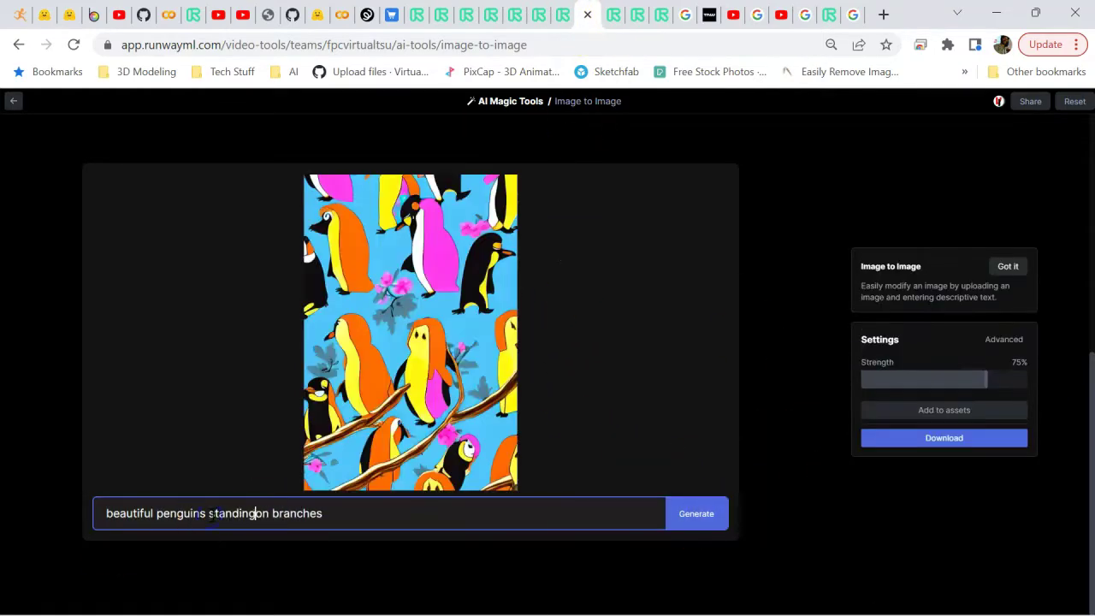
# Download the penguins image, then generate 'cute' eagles in Cartoon style, Acrylic medium, Calm mood, saving to assets
pyautogui.click(944, 437)
pyautogui.write('cute penguins standing on branches')
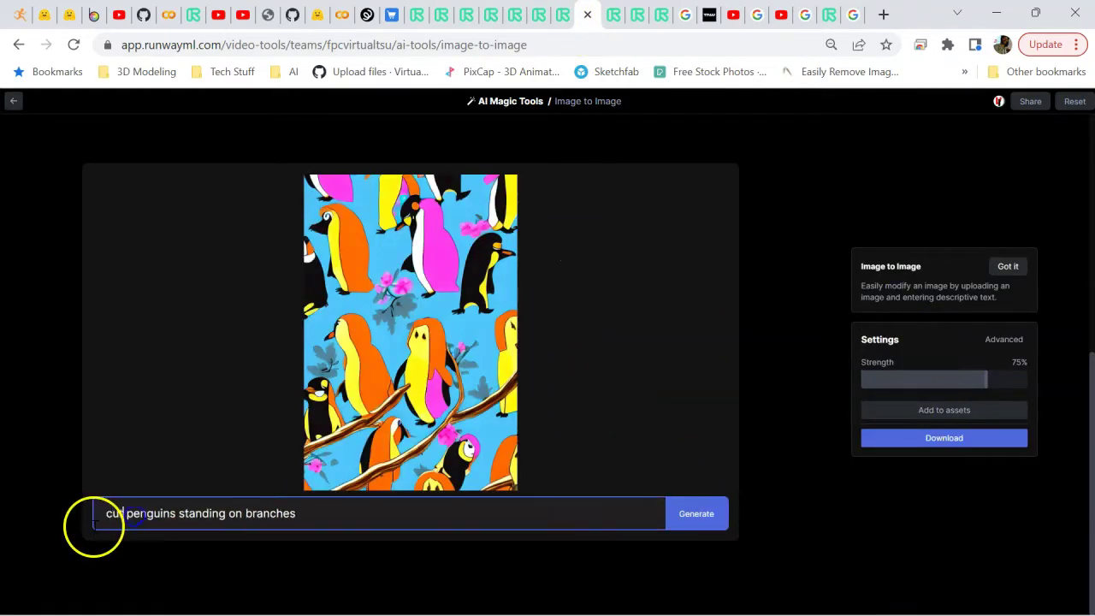
pyautogui.click(936, 288)
pyautogui.click(935, 357)
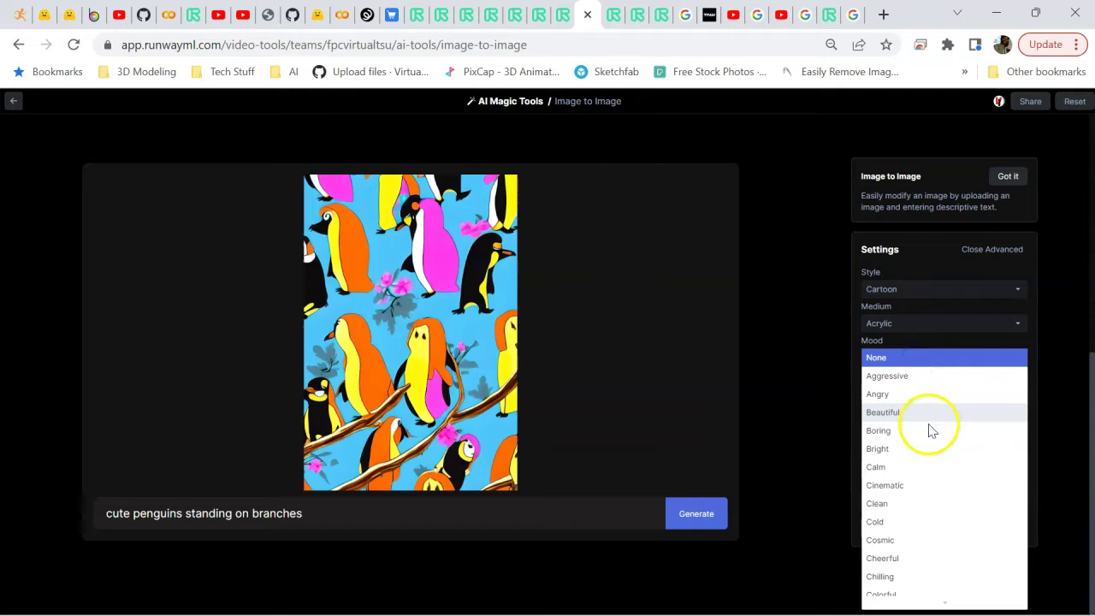
pyautogui.click(882, 467)
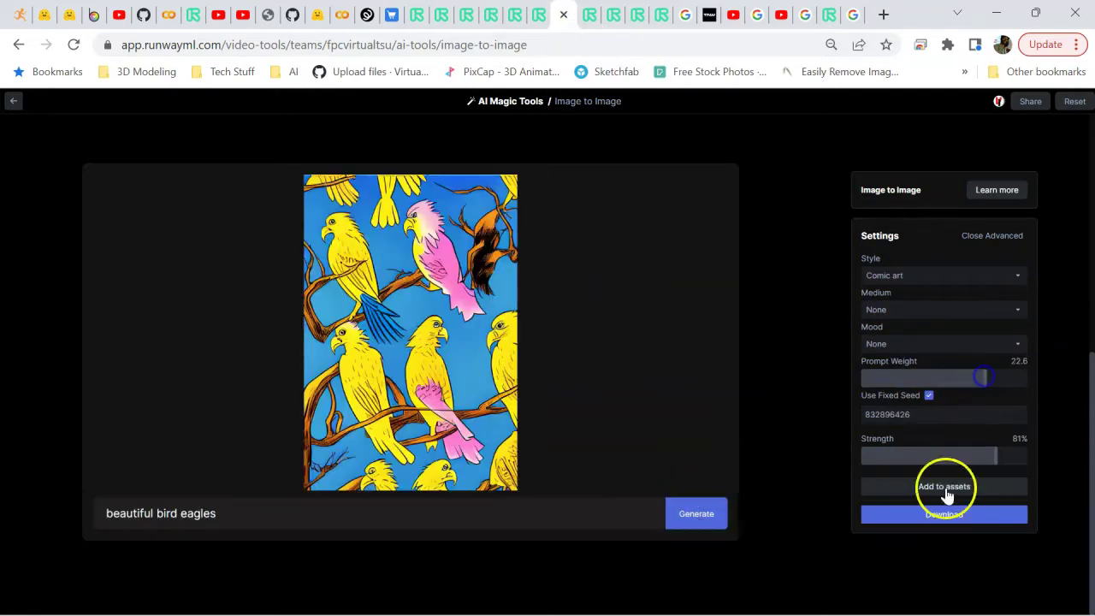
pyautogui.click(958, 505)
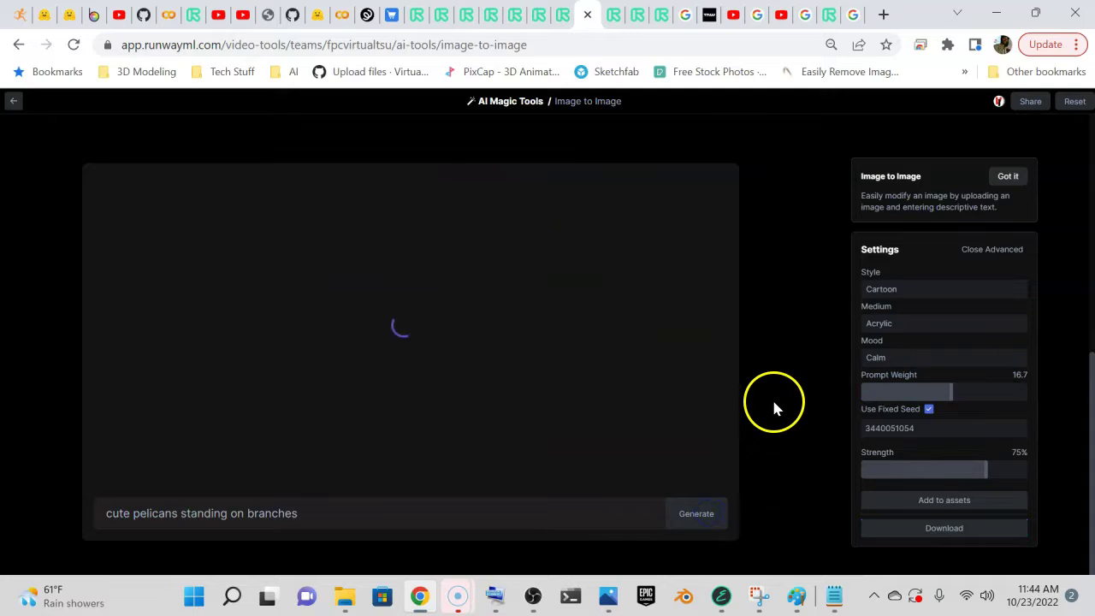
# Generate cute pelican, peacock and mocking birds patterns, checking the assets grid in between
pyautogui.click(134, 513)
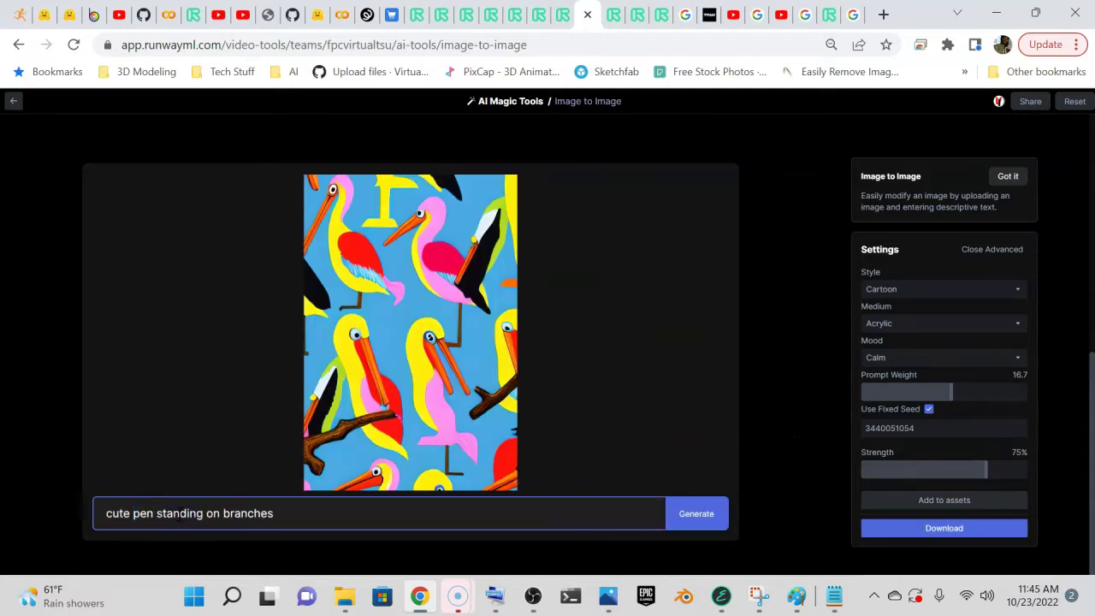
pyautogui.click(687, 513)
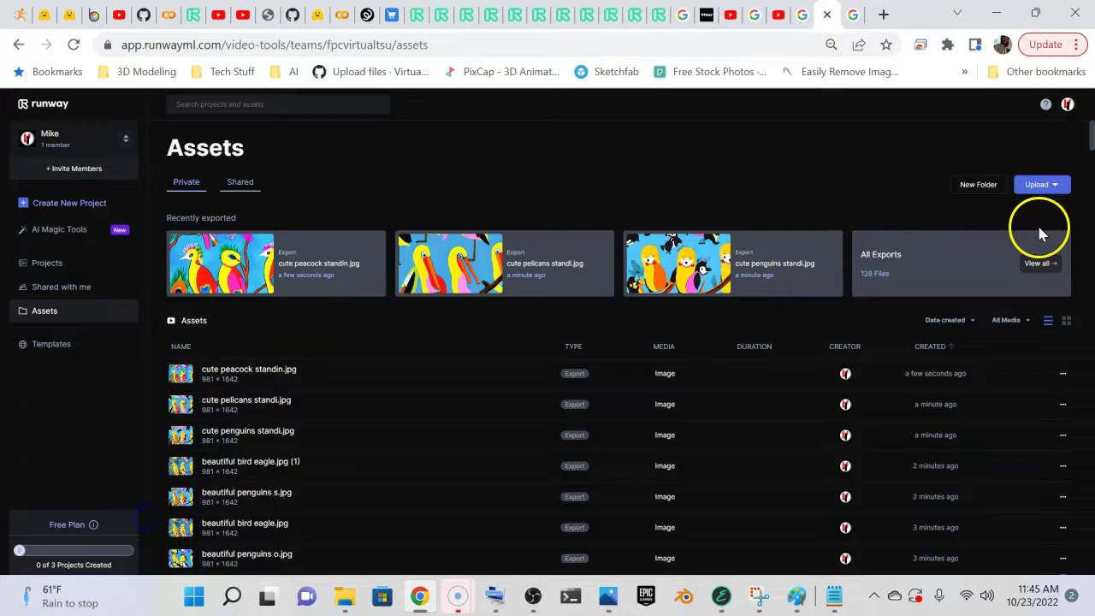
pyautogui.click(1066, 320)
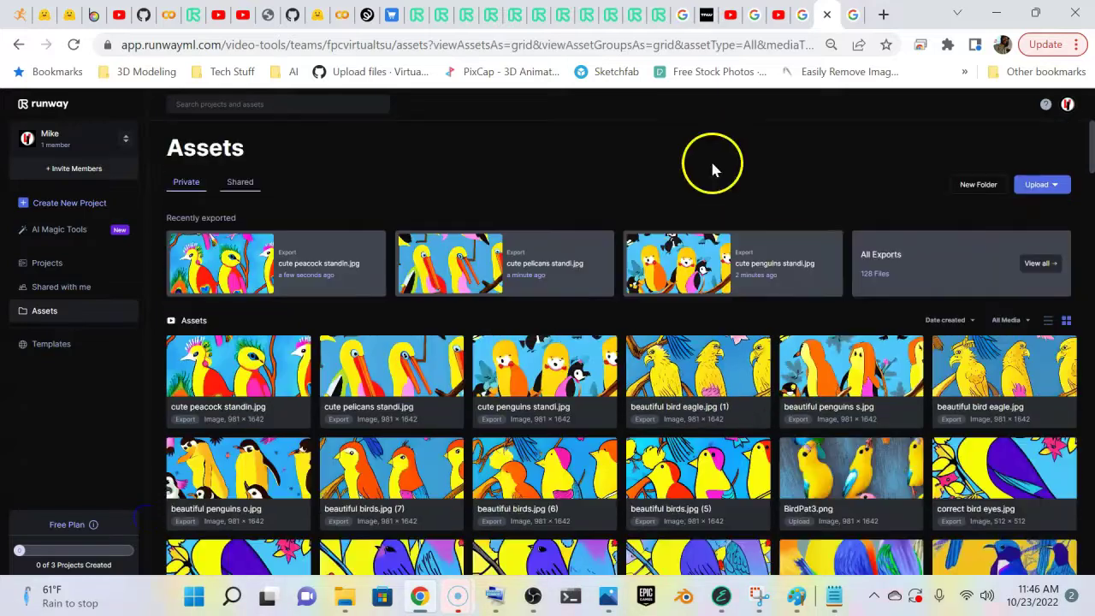
pyautogui.click(584, 24)
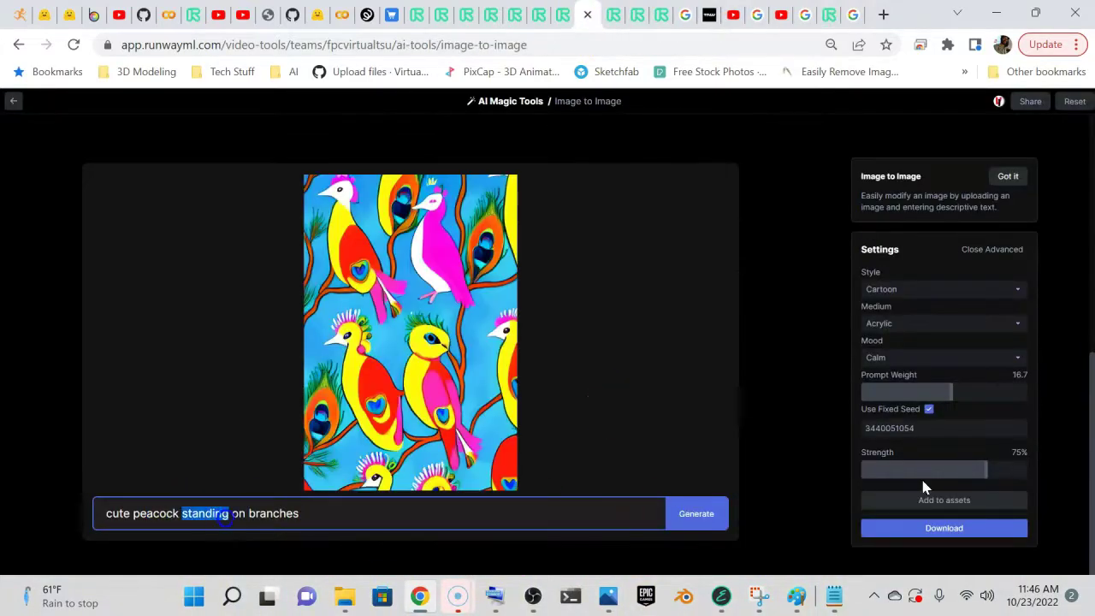
pyautogui.write('mocking birds')
pyautogui.click(694, 513)
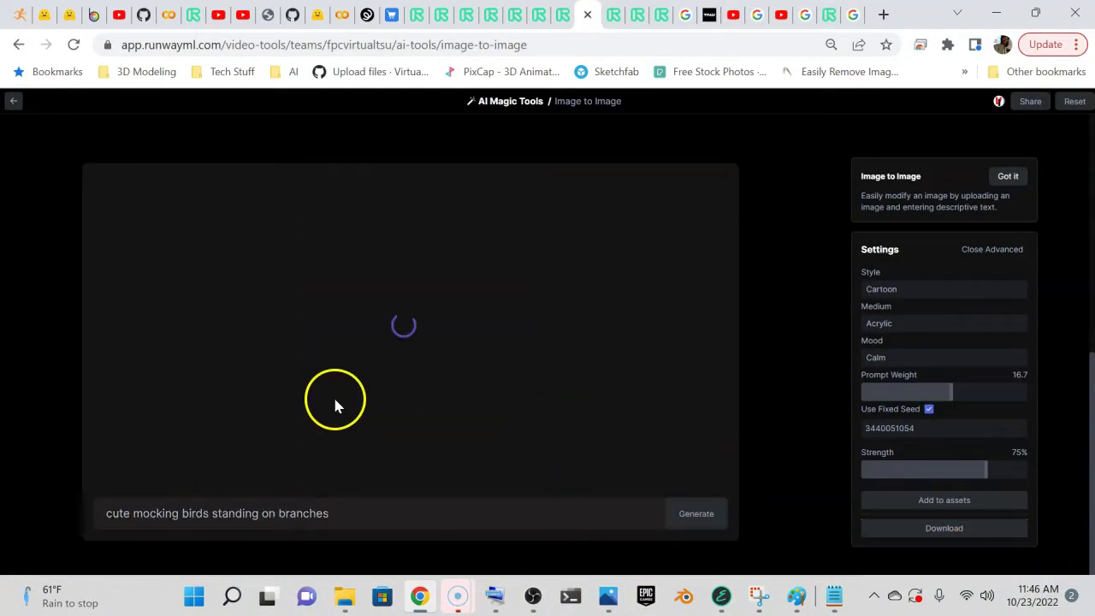
# Generate 'cute panda bears' patterns, save one to assets, and regenerate with higher weight and strength
pyautogui.moveTo(179, 514); pyautogui.dragTo(131, 517)
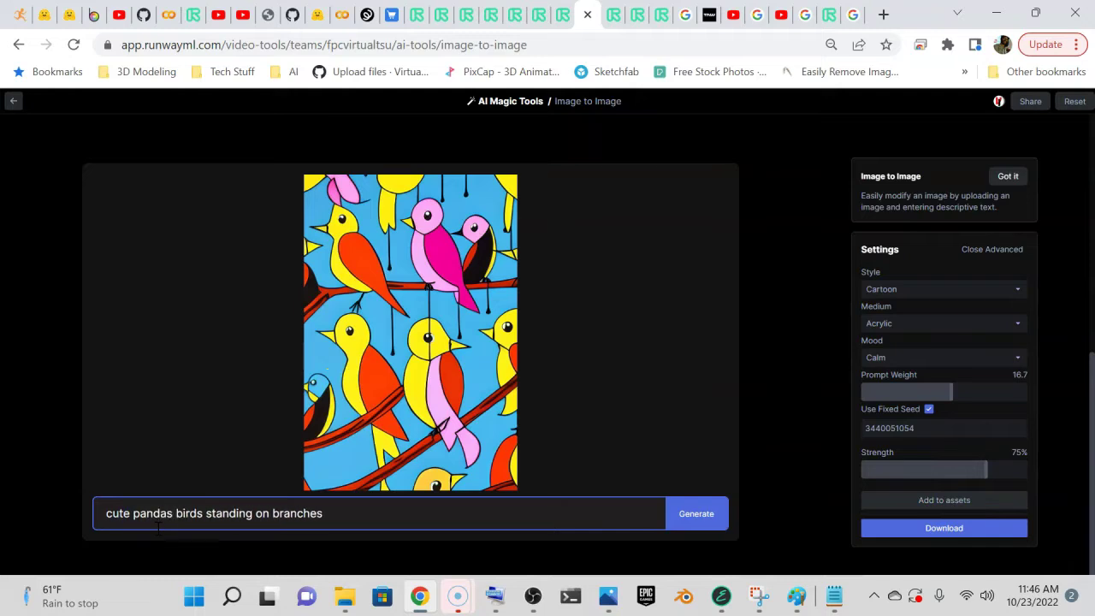
pyautogui.write('cute panda bears')
pyautogui.press('Delete')
pyautogui.press('Delete')
pyautogui.press('Delete')
pyautogui.press('Return')
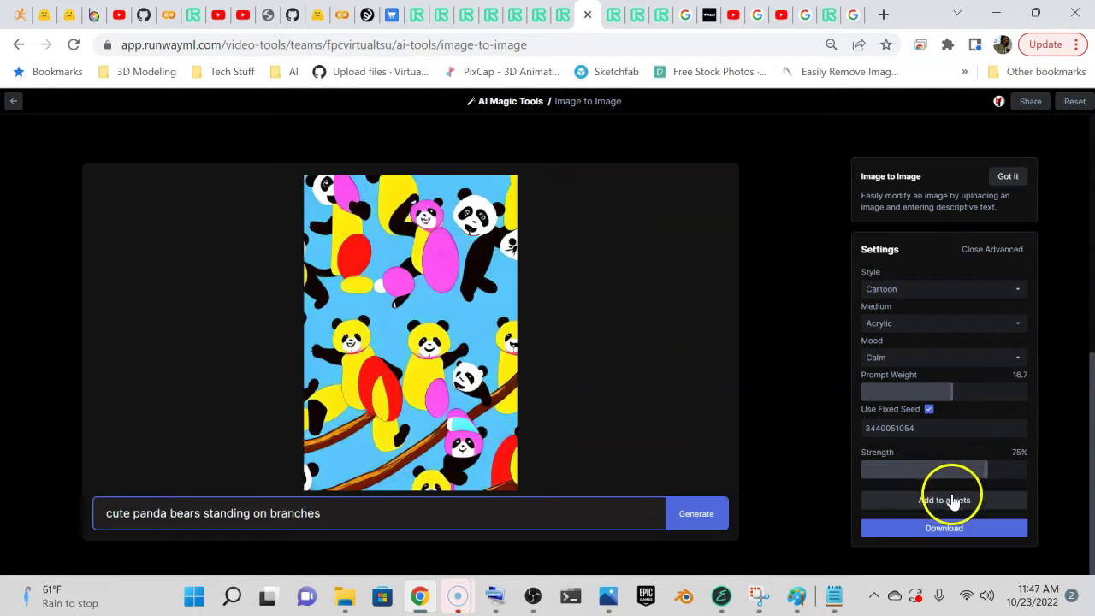
pyautogui.click(944, 499)
pyautogui.click(695, 514)
pyautogui.press('Right')
pyautogui.press('Right')
pyautogui.press('Right')
pyautogui.press('Right')
pyautogui.press('Right')
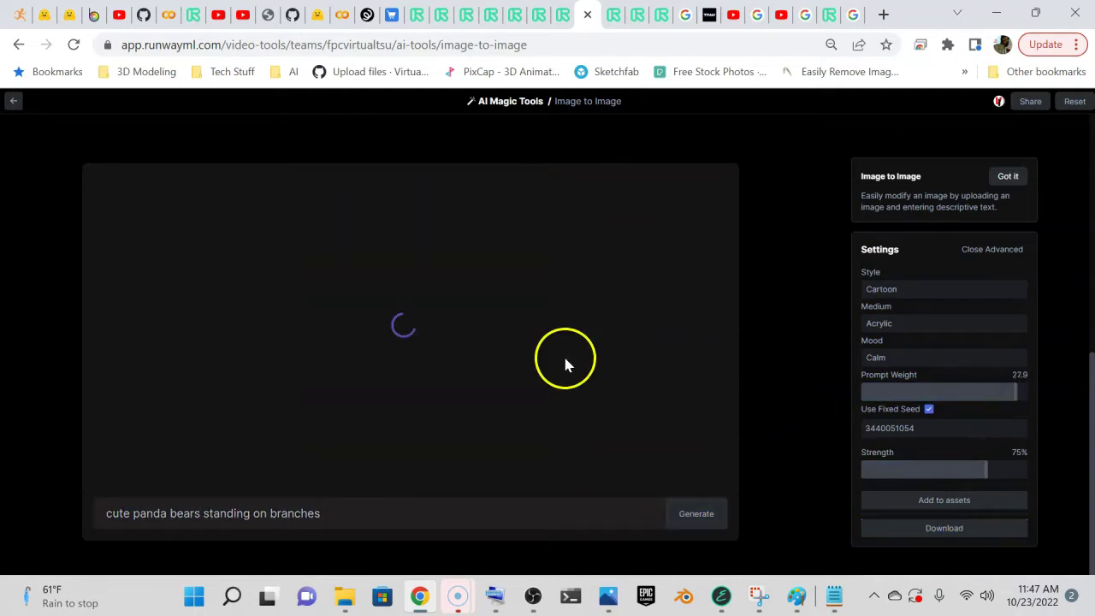
pyautogui.press('Tab')
pyautogui.press('Tab')
pyautogui.press('Tab')
pyautogui.press('Right')
pyautogui.press('Right')
pyautogui.press('Right')
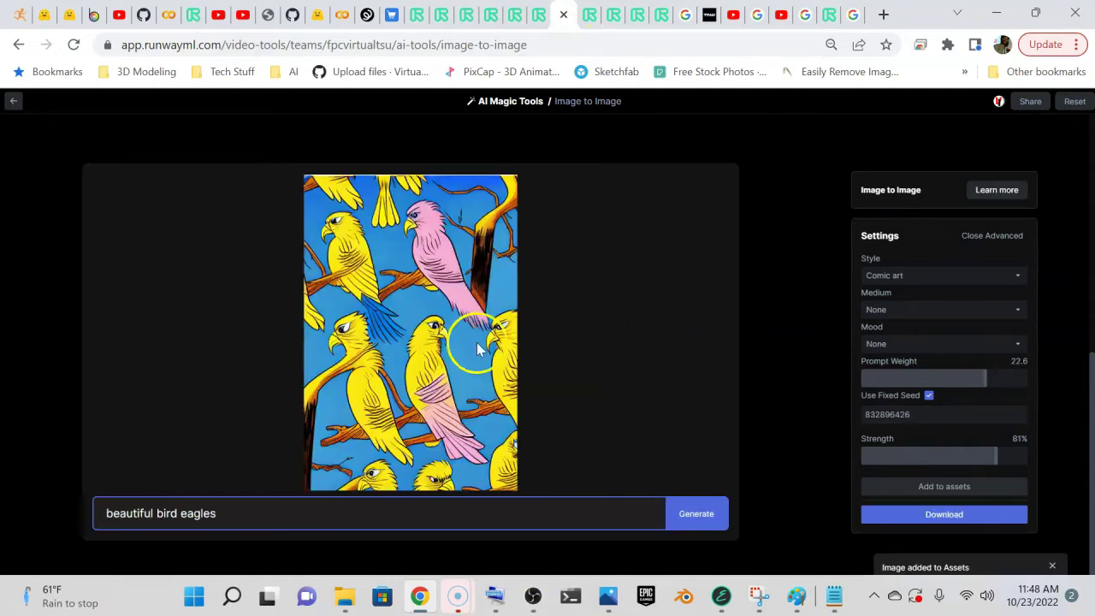
# Generate cute, angry and silly bird eagles patterns, downloading the cute eagles image
pyautogui.moveTo(156, 513); pyautogui.dragTo(73, 511)
pyautogui.write('cute')
pyautogui.click(700, 513)
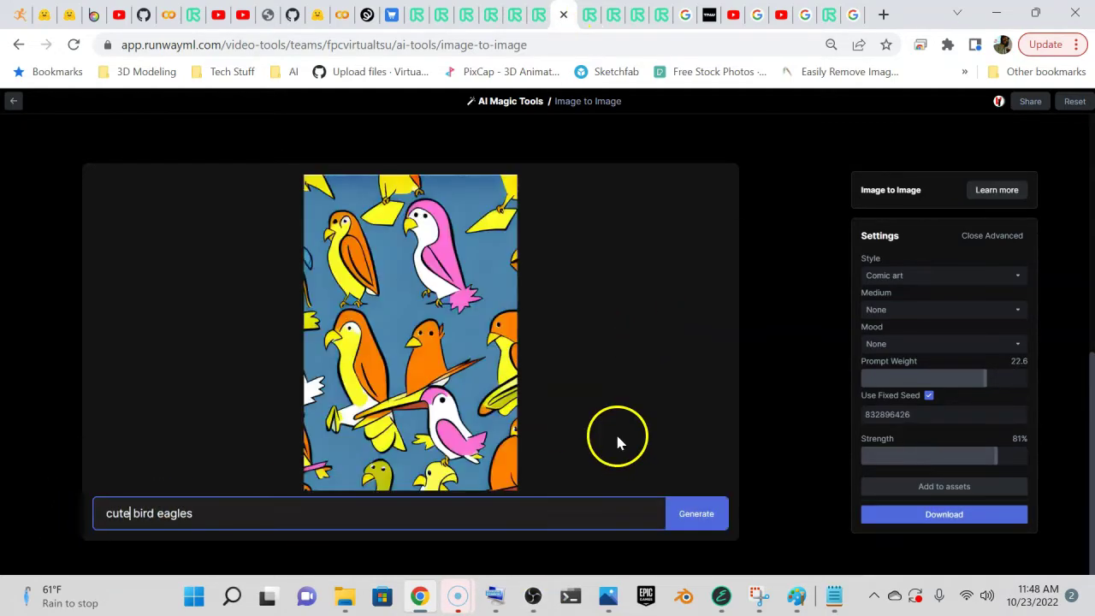
pyautogui.moveTo(130, 513); pyautogui.dragTo(89, 515)
pyautogui.write('a')
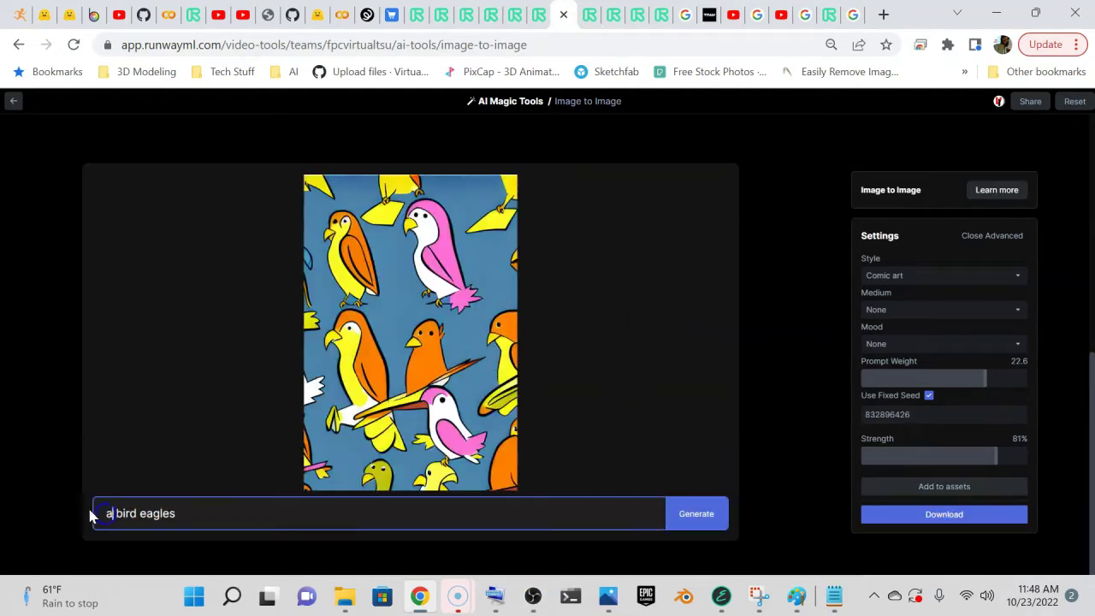
pyautogui.write('ngry')
pyautogui.click(944, 514)
pyautogui.click(795, 557)
pyautogui.click(696, 513)
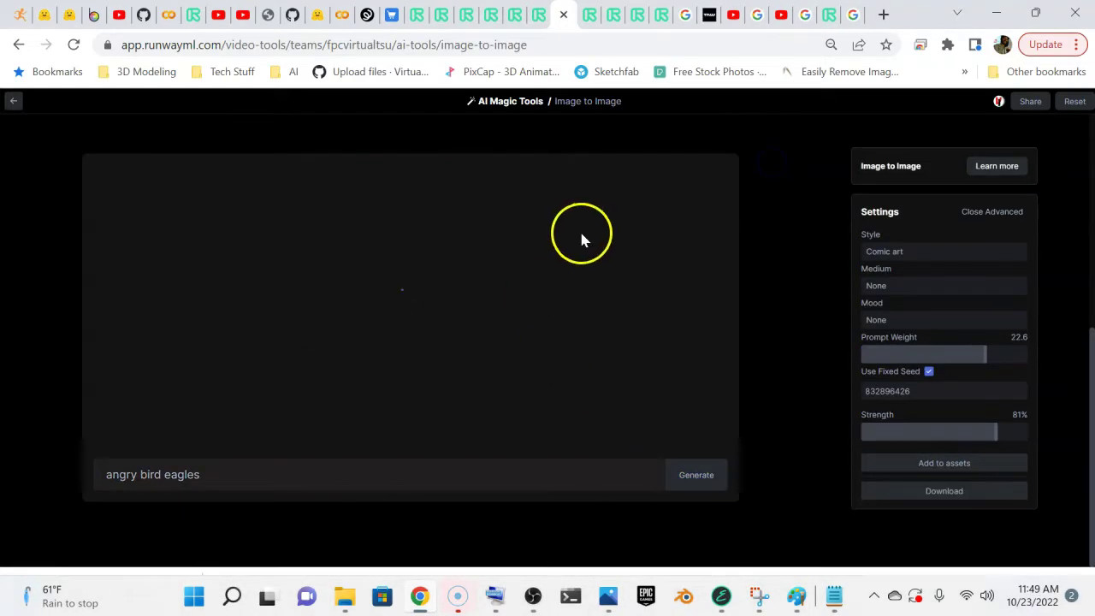
pyautogui.click(139, 475)
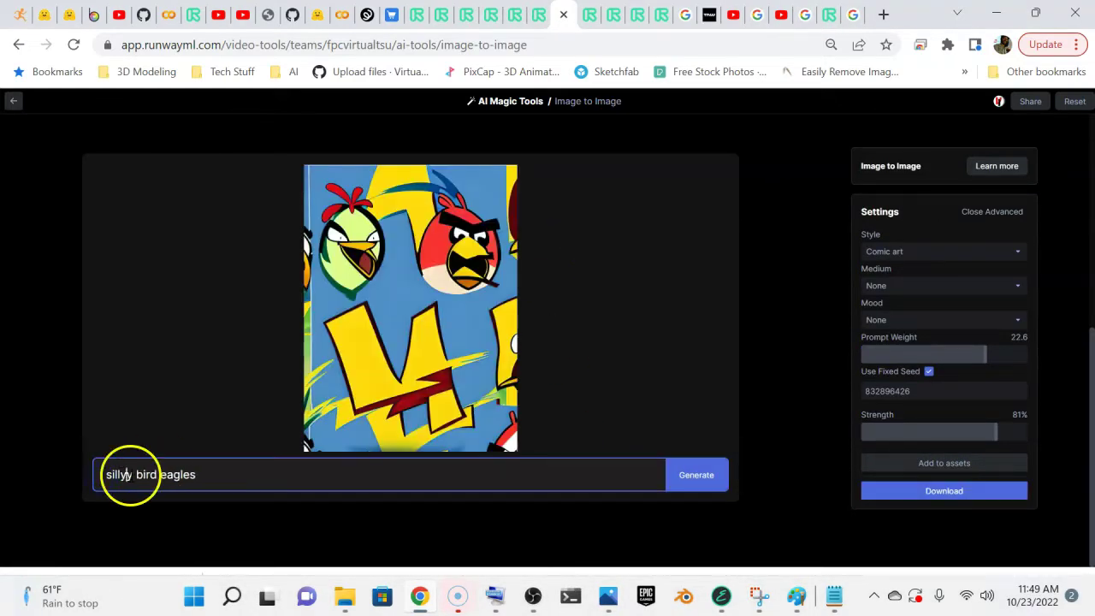
pyautogui.press('Return')
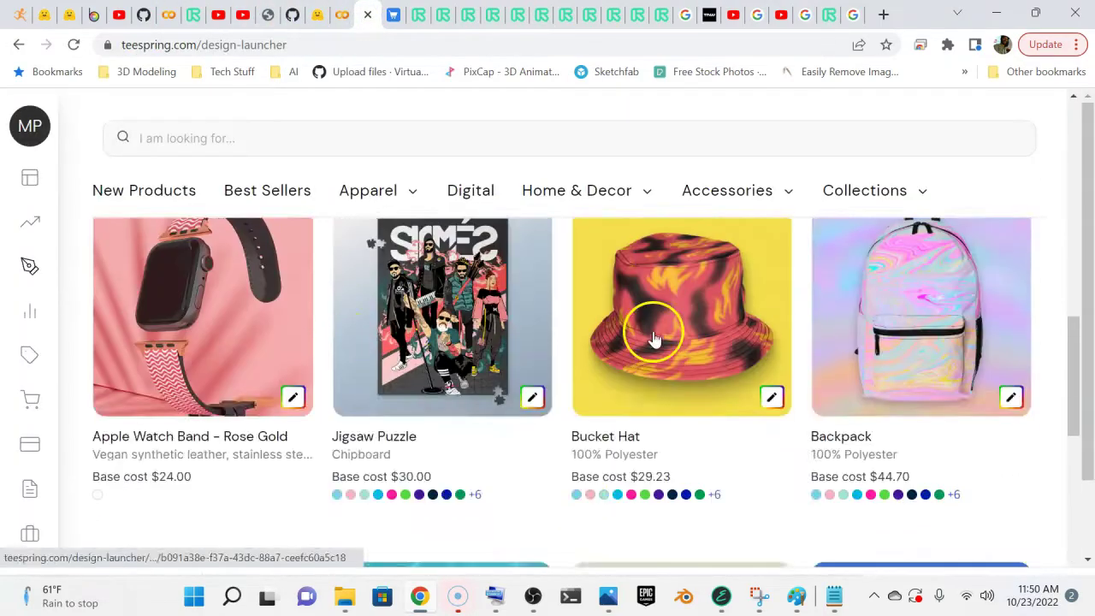
# Load the bird pattern image onto a Backpack, enlarge it over the panels, and open background colours
pyautogui.scroll(-5, 656, 335)
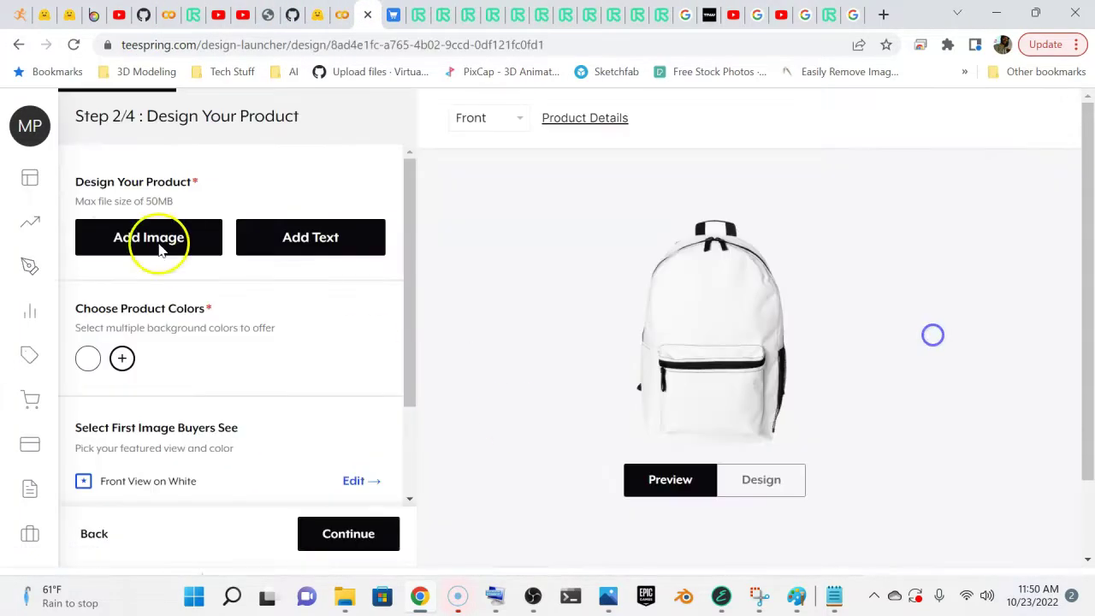
pyautogui.click(151, 237)
pyautogui.doubleClick(334, 350)
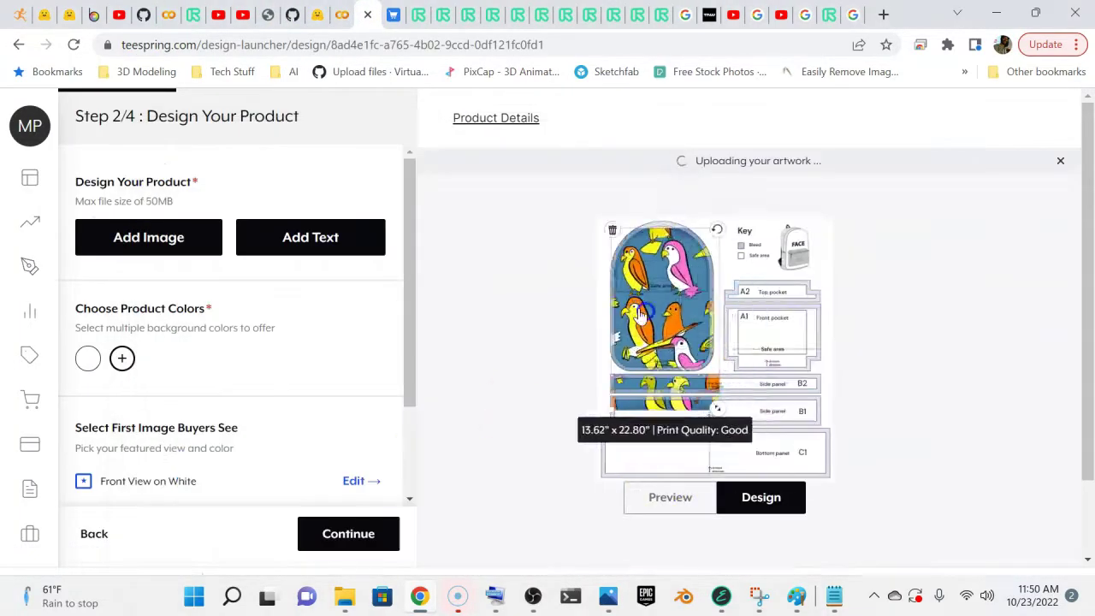
pyautogui.moveTo(347, 596)
pyautogui.click(201, 505)
pyautogui.hotkey('alt', 'Tab')
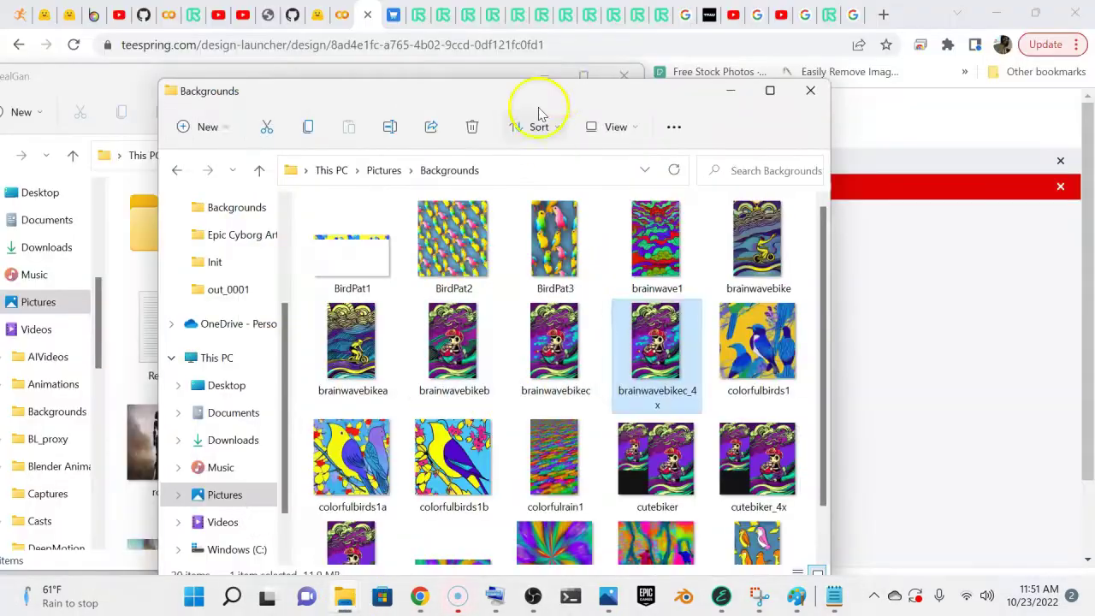
pyautogui.moveTo(542, 101); pyautogui.dragTo(908, 86)
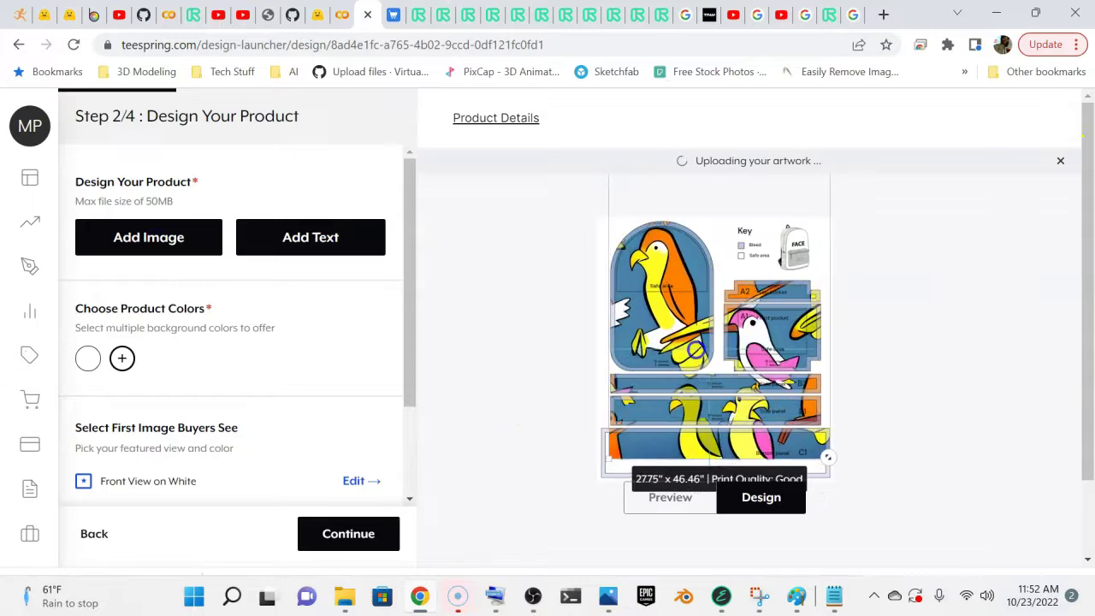
pyautogui.moveTo(741, 420); pyautogui.dragTo(753, 413)
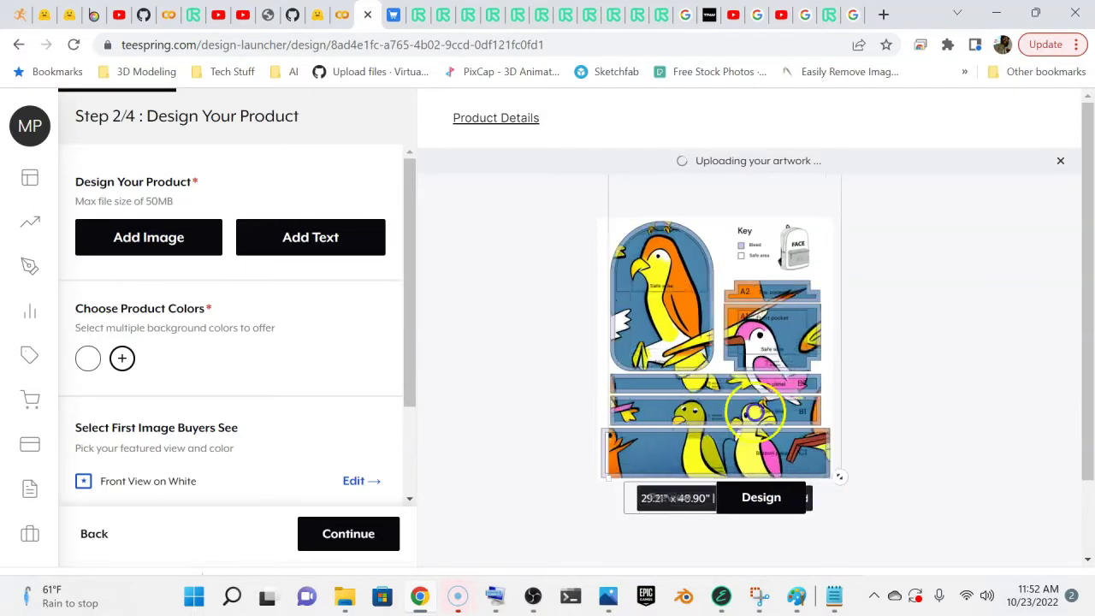
pyautogui.click(121, 358)
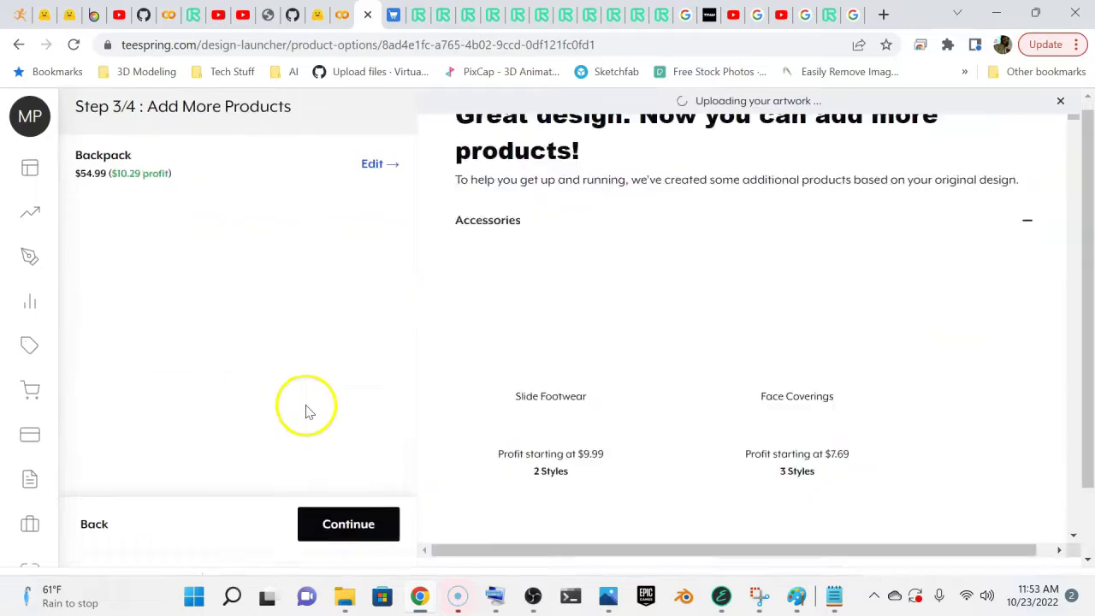
# Add all Crew Socks styles and the Notebook to the listing's products
pyautogui.scroll(-2, 342, 350)
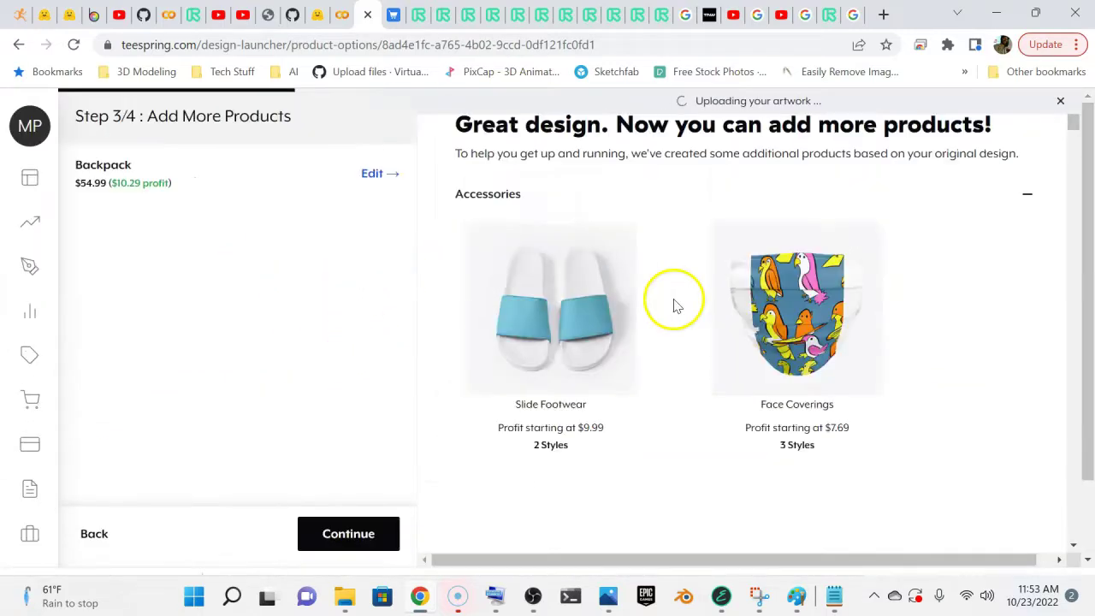
pyautogui.scroll(-10, 668, 385)
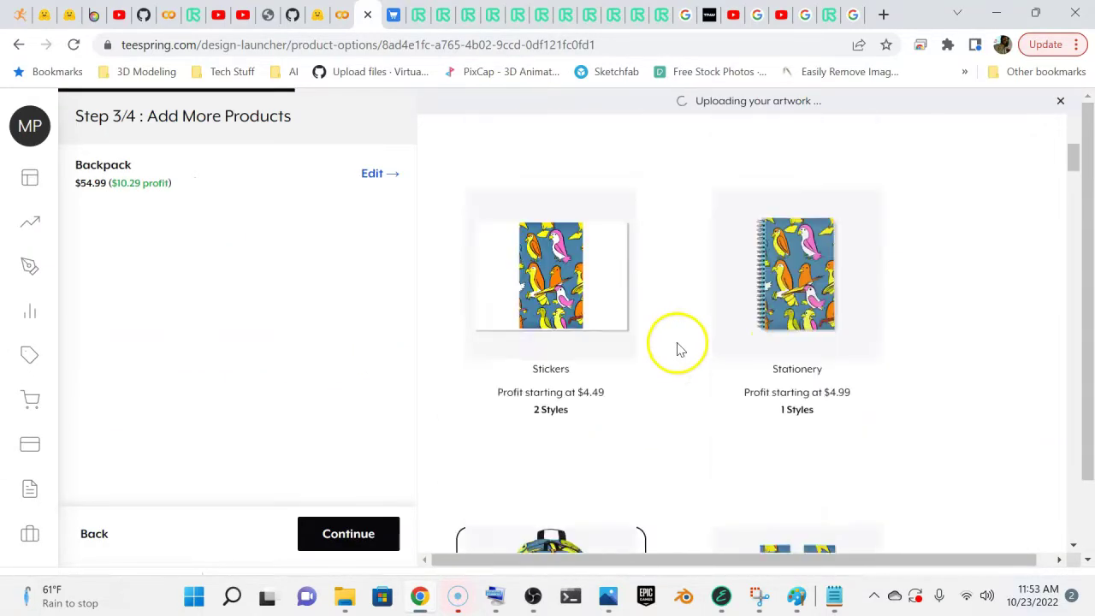
pyautogui.click(795, 308)
pyautogui.click(804, 485)
pyautogui.click(820, 528)
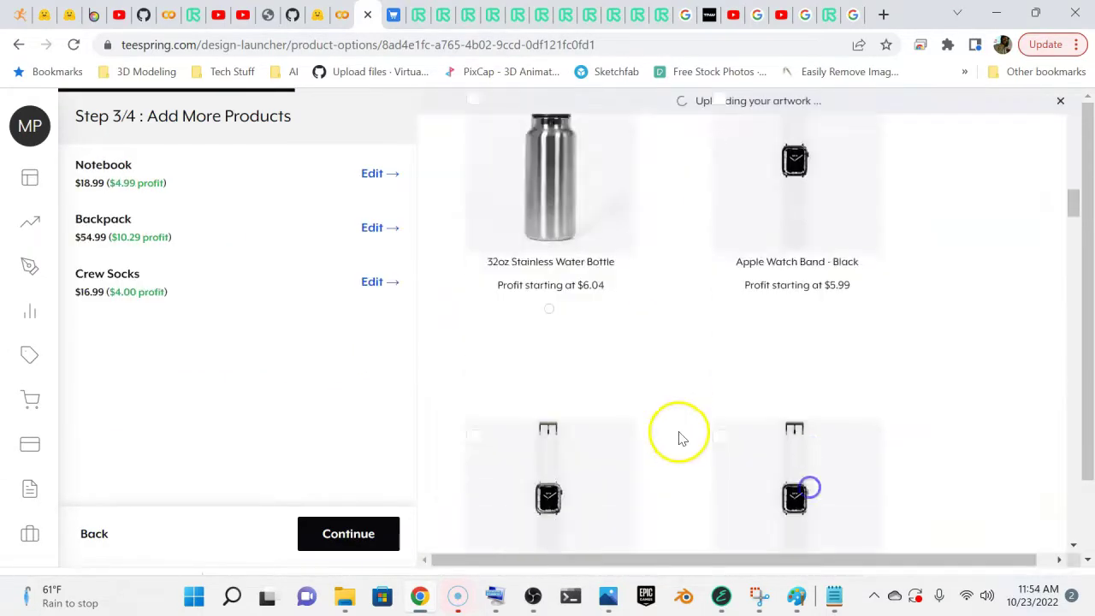
pyautogui.scroll(-1, 692, 440)
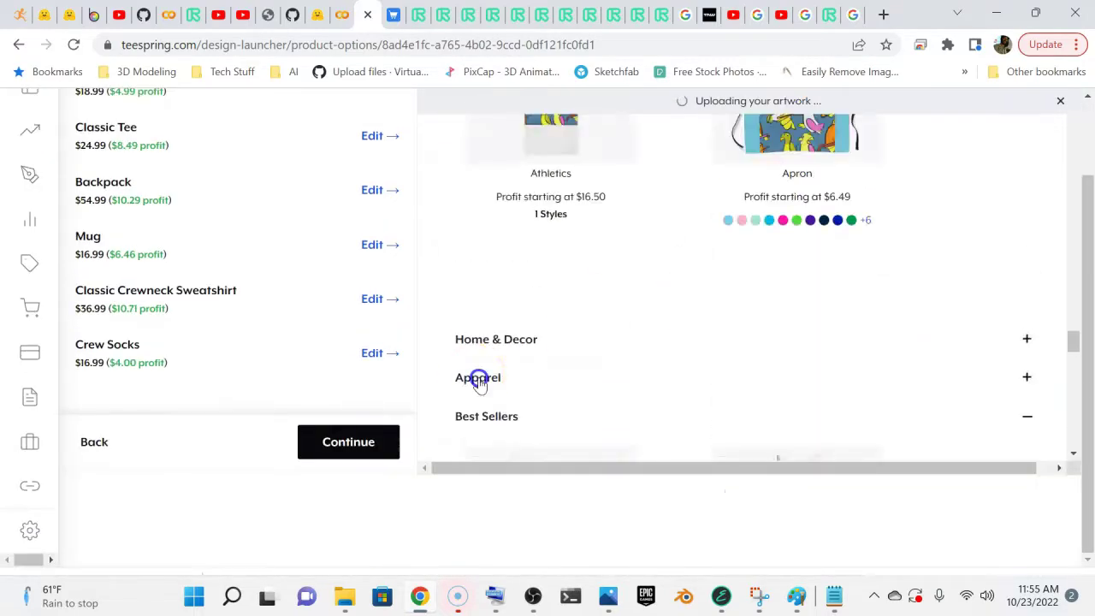
# Edit and preview the bird pattern on the All-Over Print Men's Jersey Shorts, front and back
pyautogui.click(479, 379)
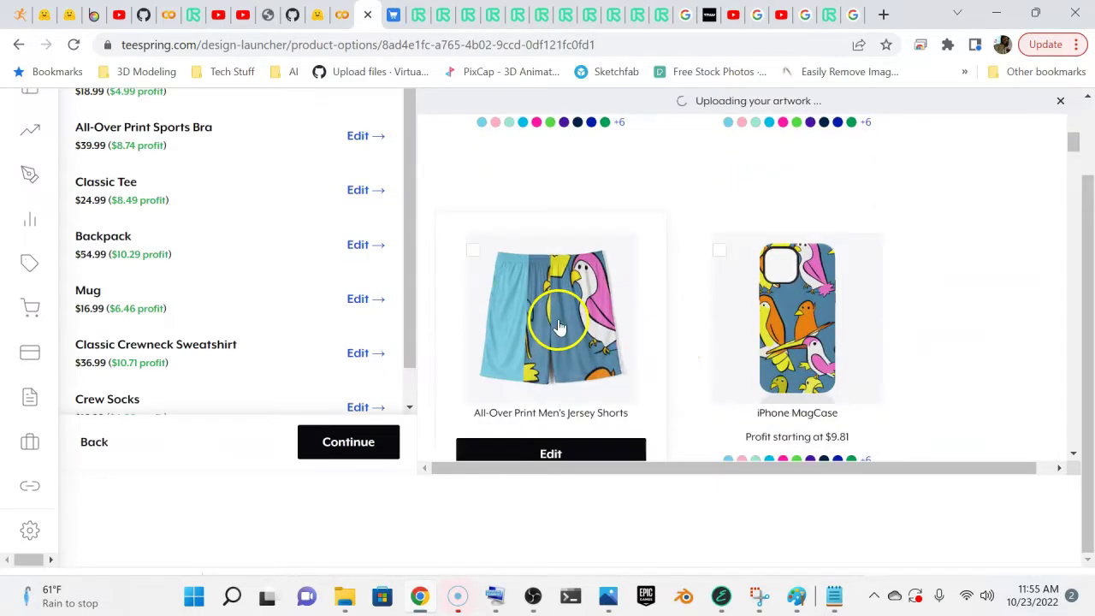
pyautogui.click(557, 364)
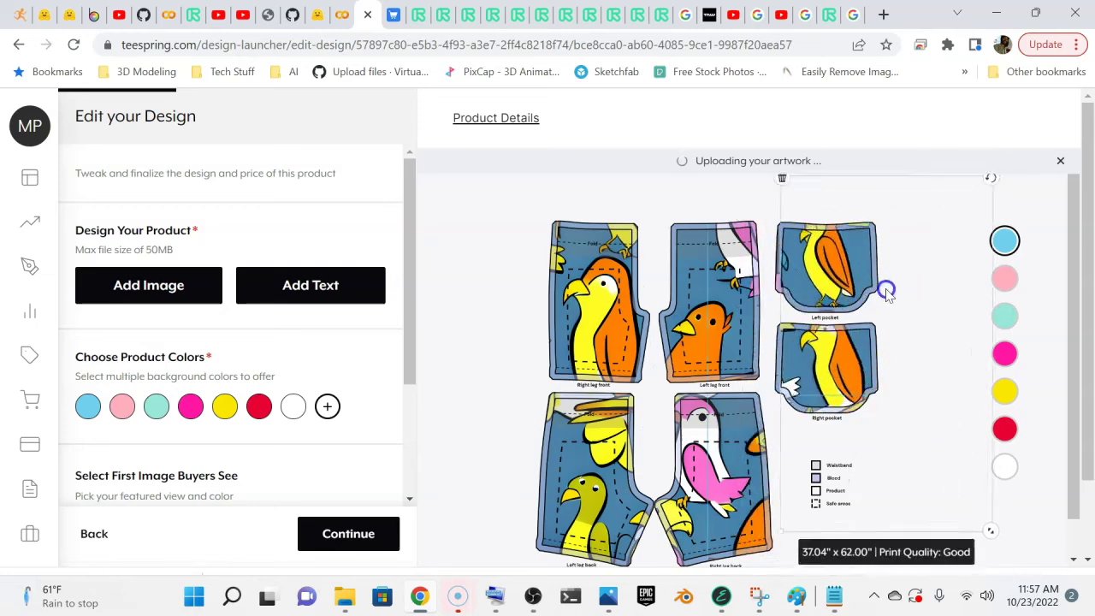
pyautogui.click(663, 550)
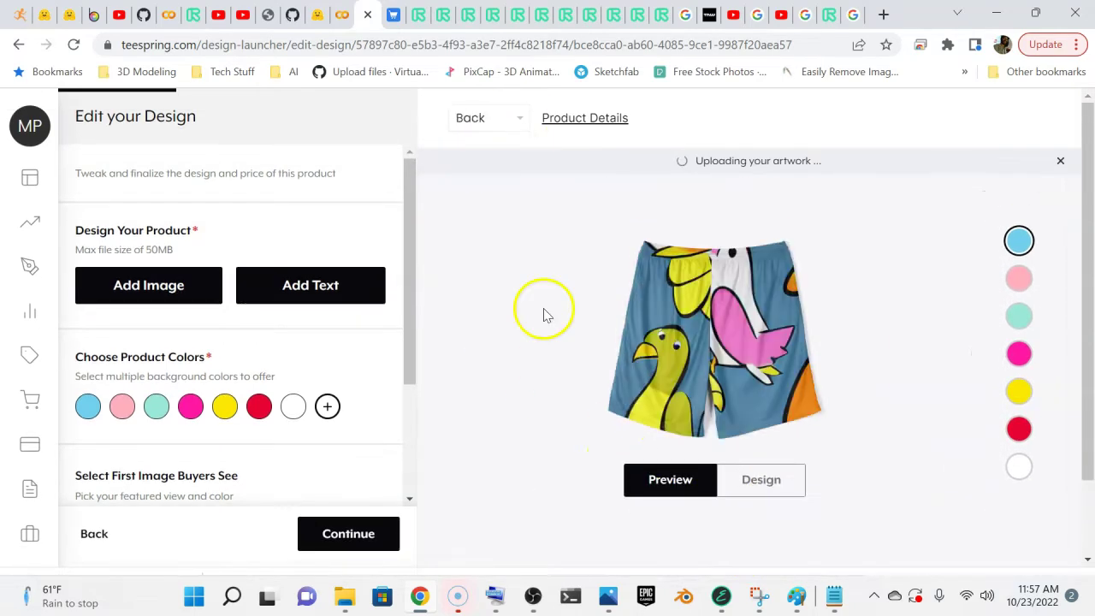
pyautogui.click(489, 117)
pyautogui.click(348, 533)
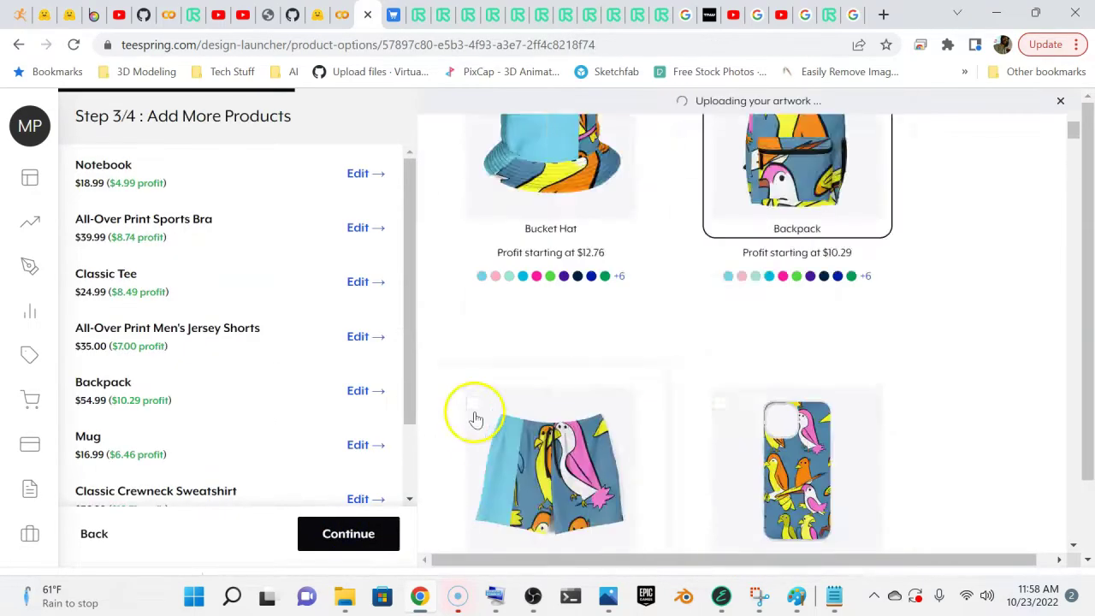
# Enter the listing title 'Cute Eagle Print'
pyautogui.click(352, 533)
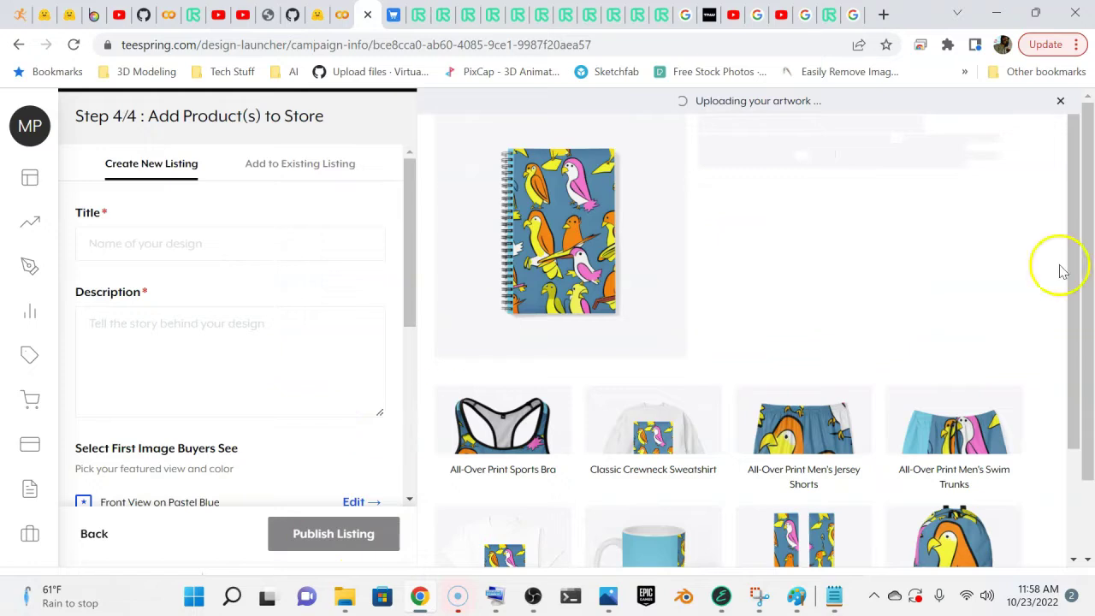
pyautogui.click(309, 243)
pyautogui.write('Silly Birds')
pyautogui.hotkey('ctrl', 'a')
pyautogui.write('Cutey Birds')
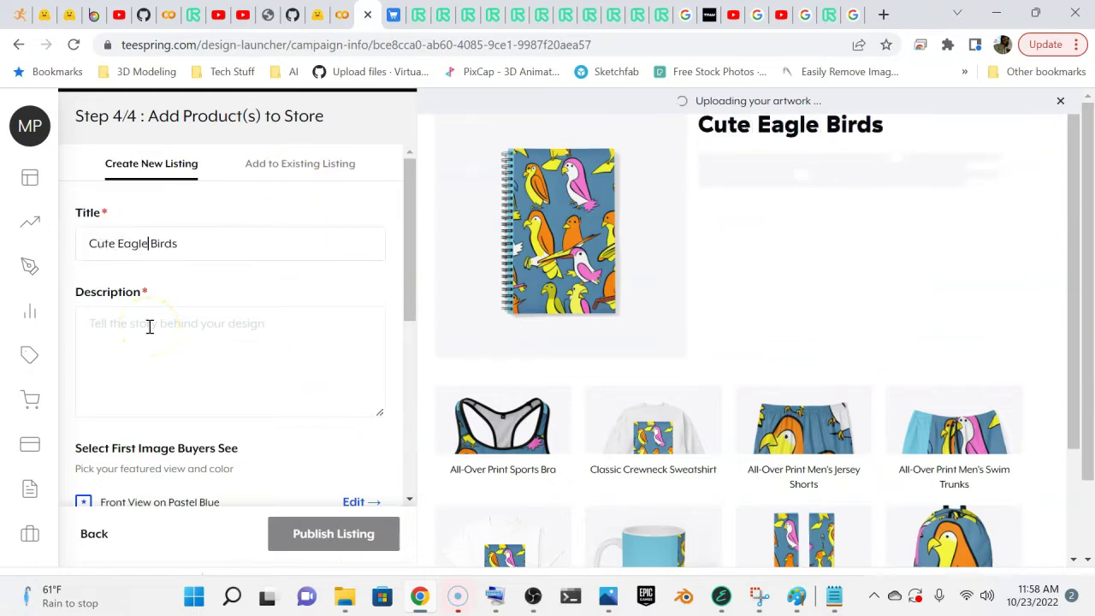
pyautogui.press('Delete')
pyautogui.press('Delete')
pyautogui.press('Delete')
pyautogui.write('Print')
# Write the listing description about the eagle art and review the listing form
pyautogui.press('Delete')
pyautogui.press('Delete')
pyautogui.click(92, 338)
pyautogui.write('A styls')
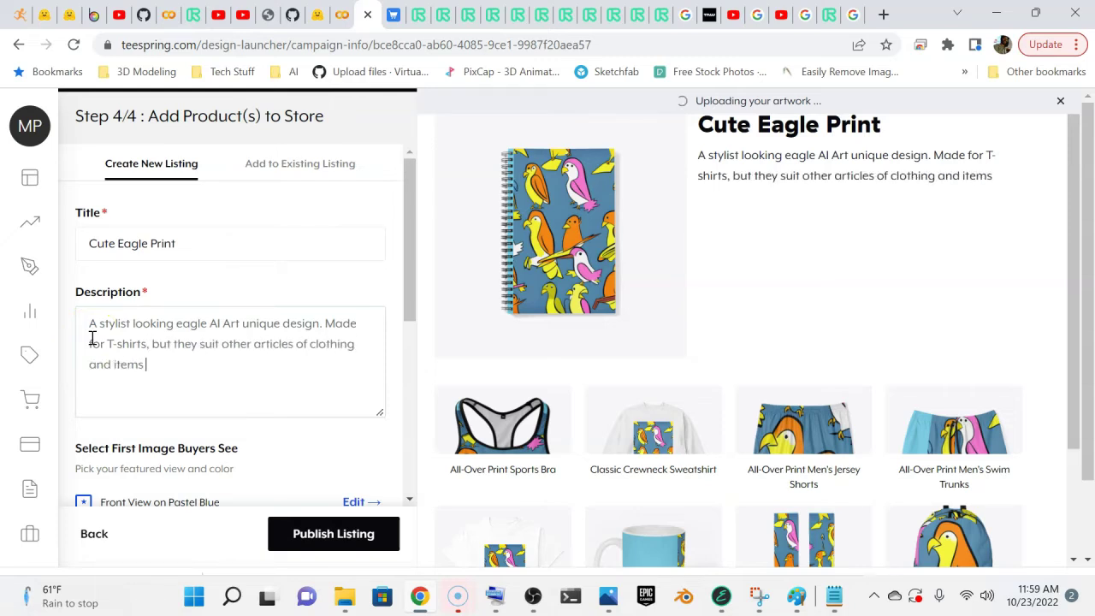
pyautogui.scroll(-5, 330, 313)
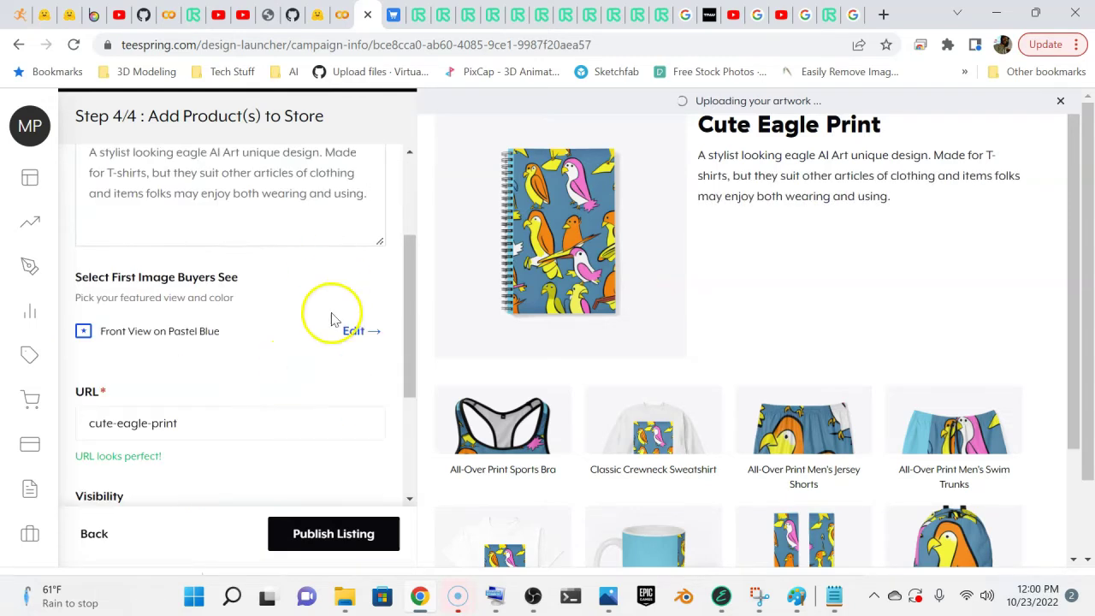
pyautogui.scroll(2, 188, 371)
pyautogui.scroll(-1, 257, 342)
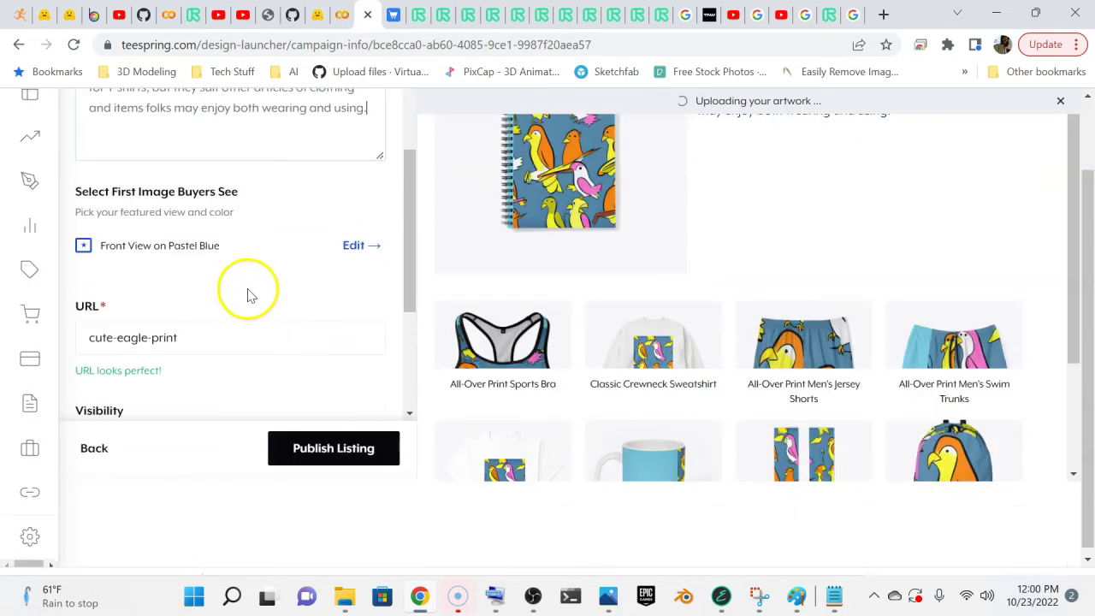
pyautogui.scroll(-3, 248, 296)
pyautogui.scroll(-3, 359, 513)
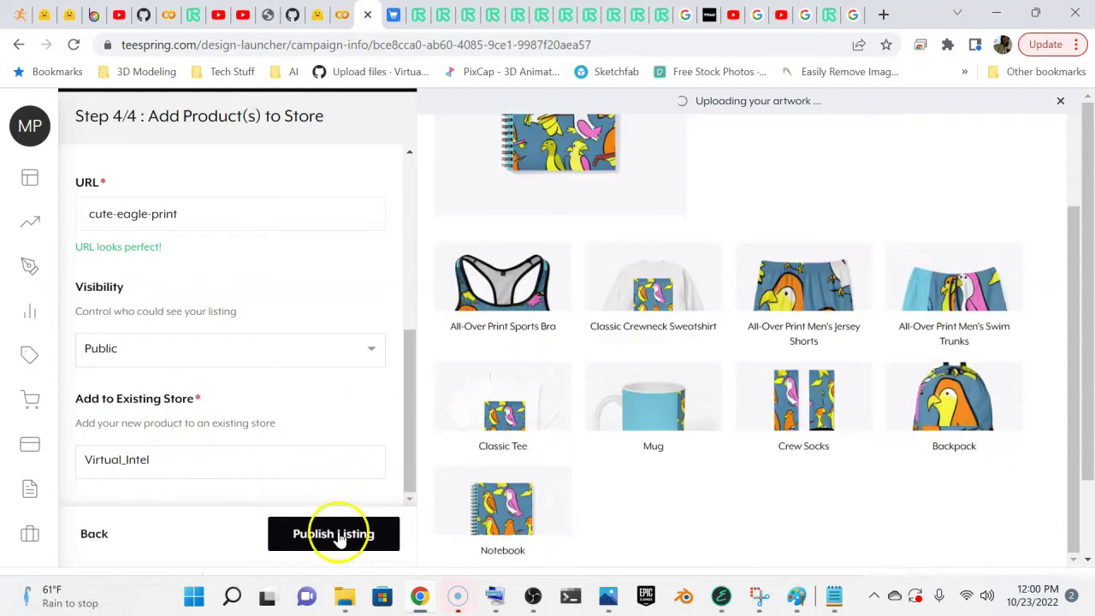
pyautogui.scroll(3, 149, 291)
# Shorten the listing URL, publish the listing, and return to Runway's Assets library
pyautogui.press('BackSpace')
pyautogui.press('BackSpace')
pyautogui.press('BackSpace')
pyautogui.press('BackSpace')
pyautogui.press('BackSpace')
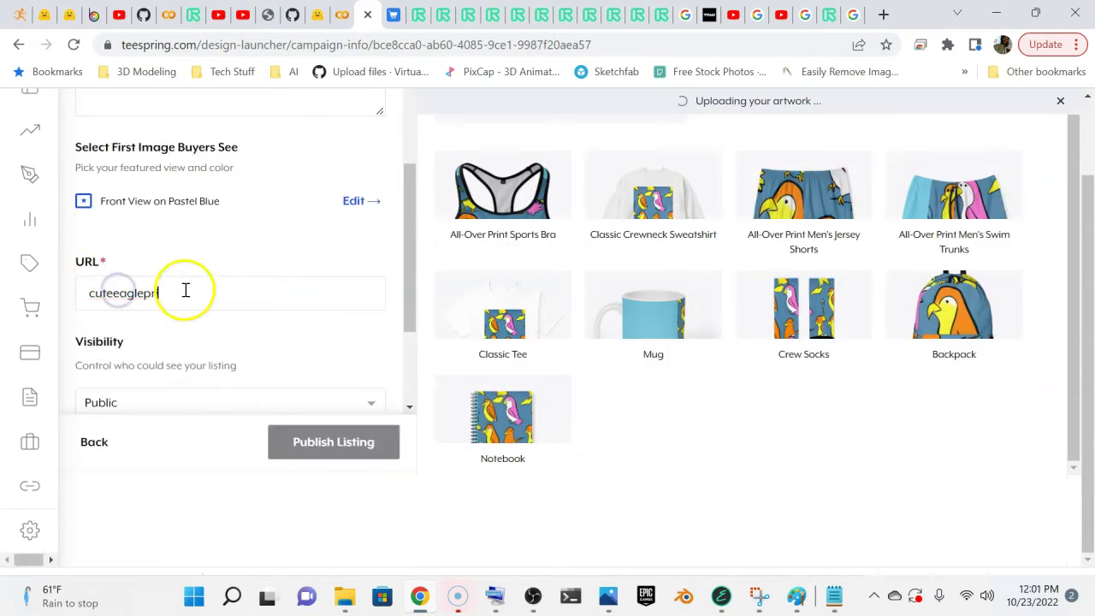
pyautogui.scroll(-2, 257, 359)
pyautogui.click(336, 441)
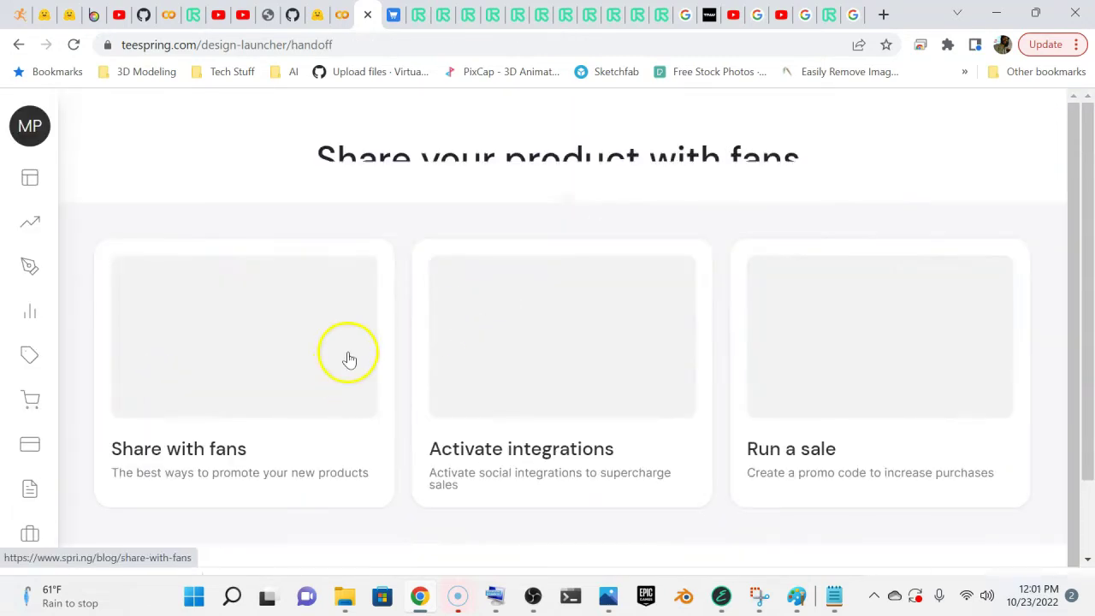
pyautogui.click(567, 15)
pyautogui.click(827, 15)
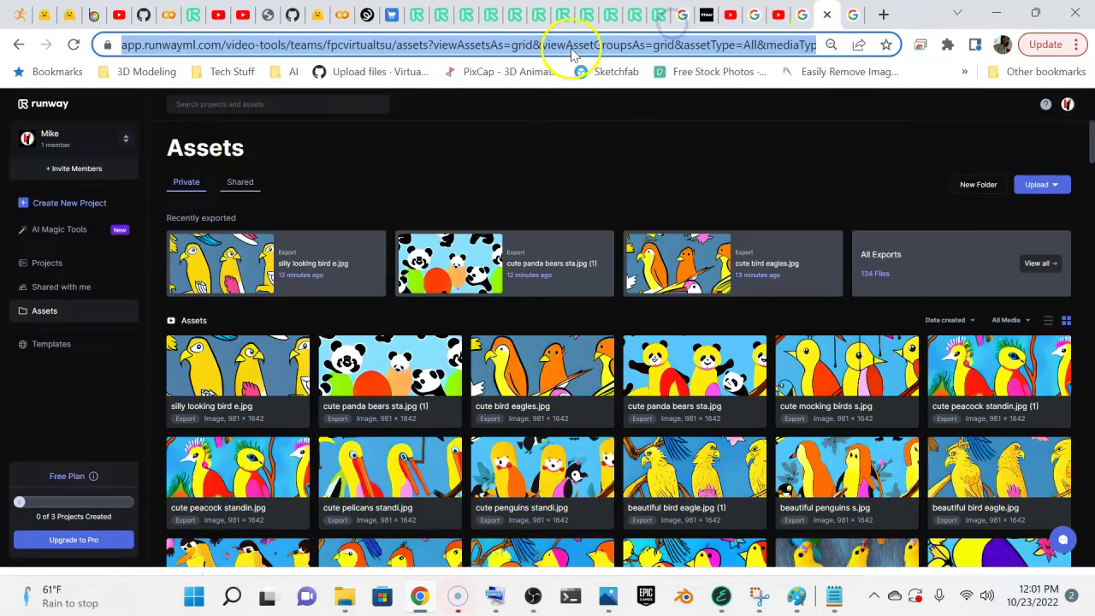
pyautogui.scroll(-3, 753, 475)
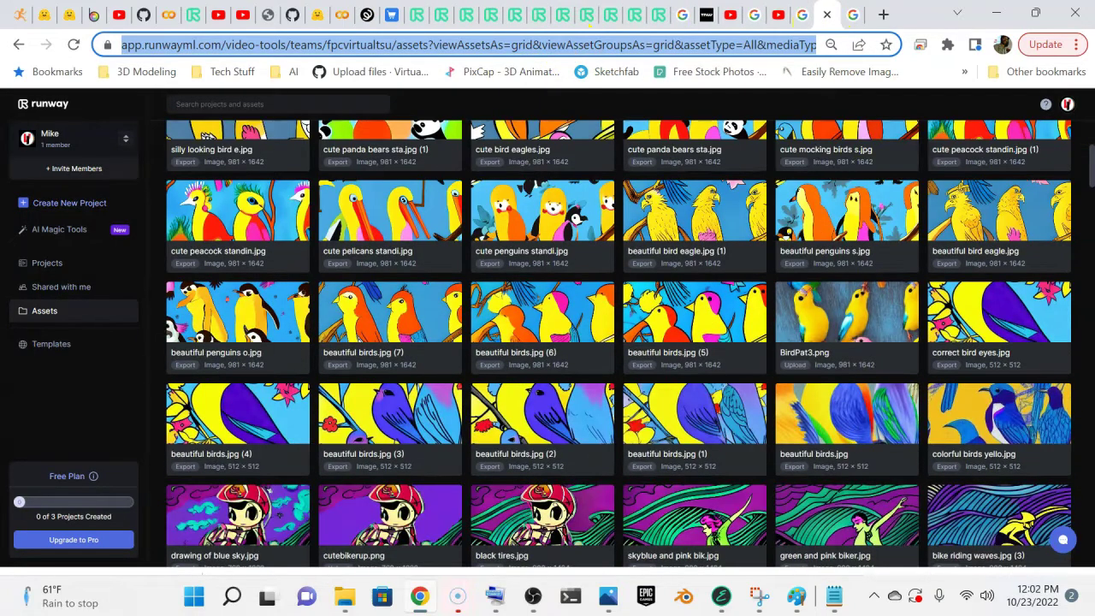